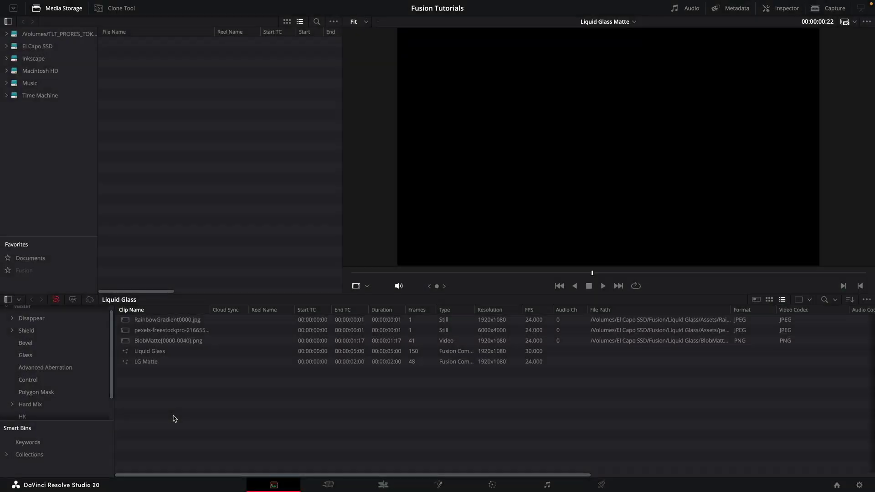
# Create a new Fusion composition named 'Liquid Glass Matte' with a duration of 200.
pyautogui.rightClick(173, 419)
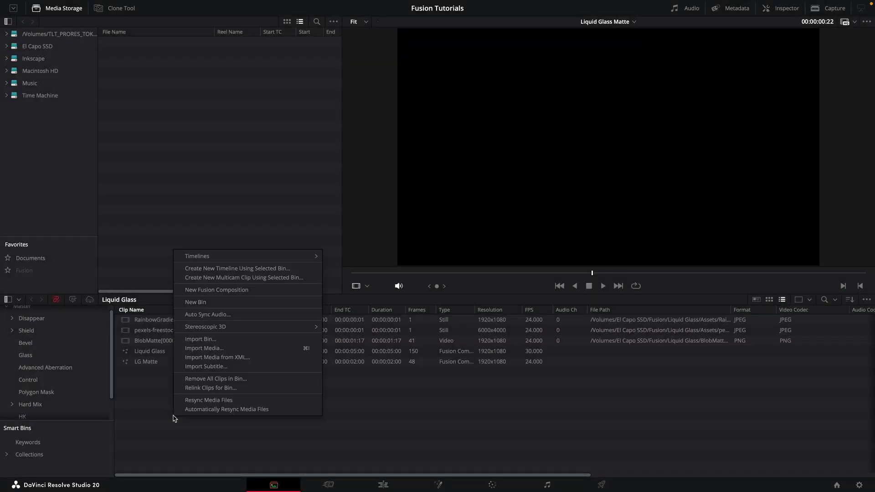
pyautogui.click(225, 288)
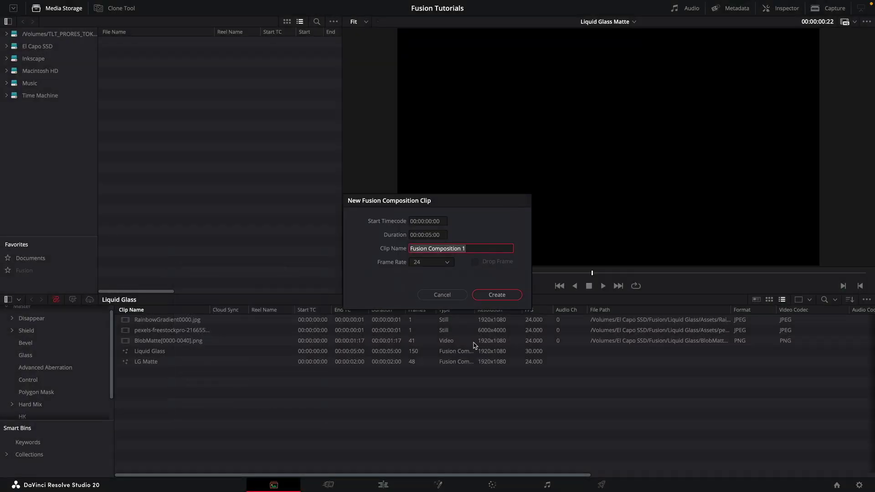
pyautogui.write('Liquid Glass Matte')
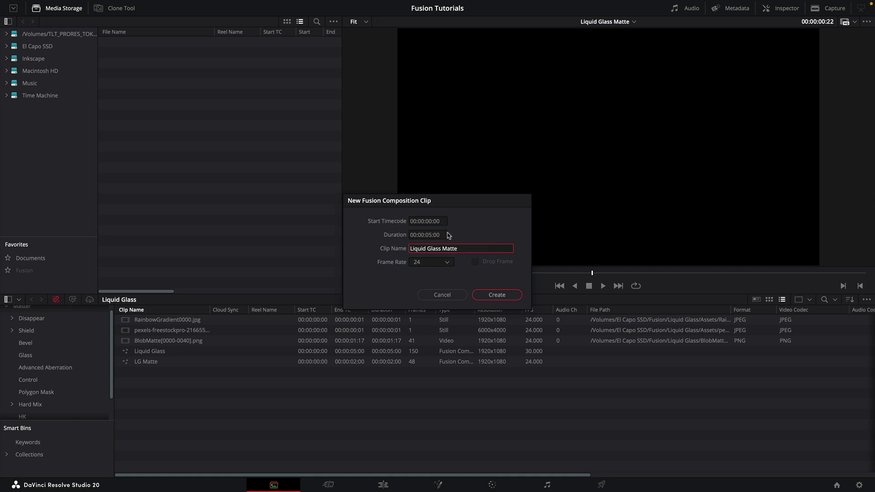
pyautogui.click(442, 235)
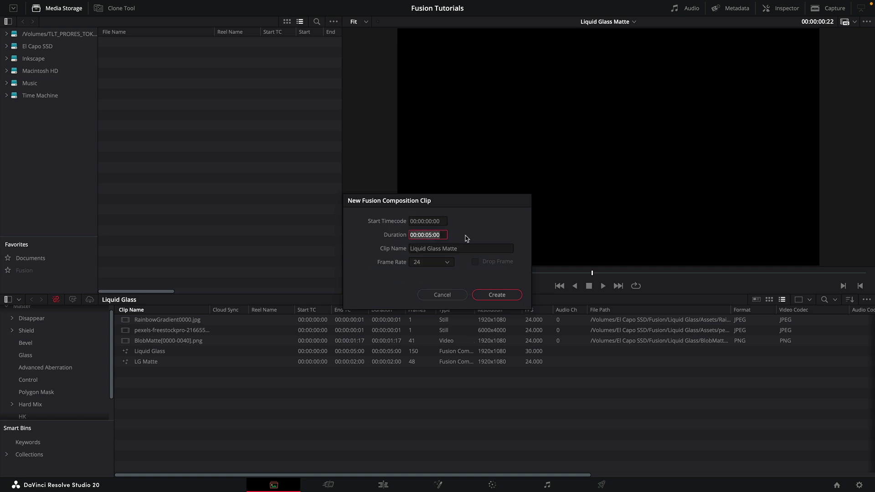
pyautogui.write('200')
pyautogui.click(506, 299)
# Open Liquid Glass Matte in Fusion and add a Background node left of MediaOut1.
pyautogui.doubleClick(149, 320)
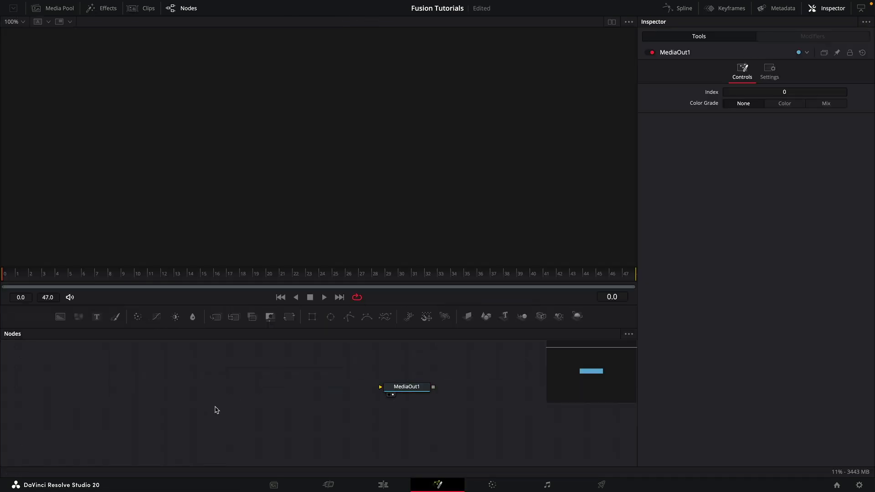
pyautogui.hotkey('shift', 'space')
pyautogui.write('bac')
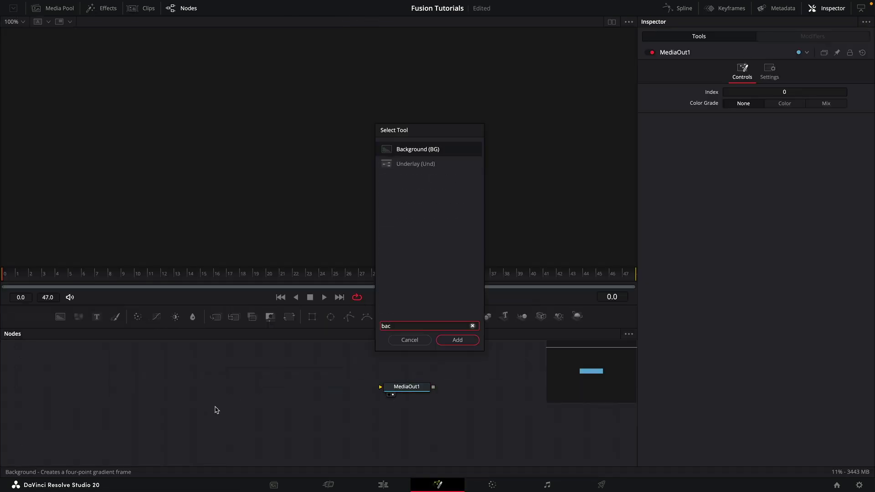
pyautogui.press('Return')
pyautogui.moveTo(168, 409); pyautogui.dragTo(230, 391)
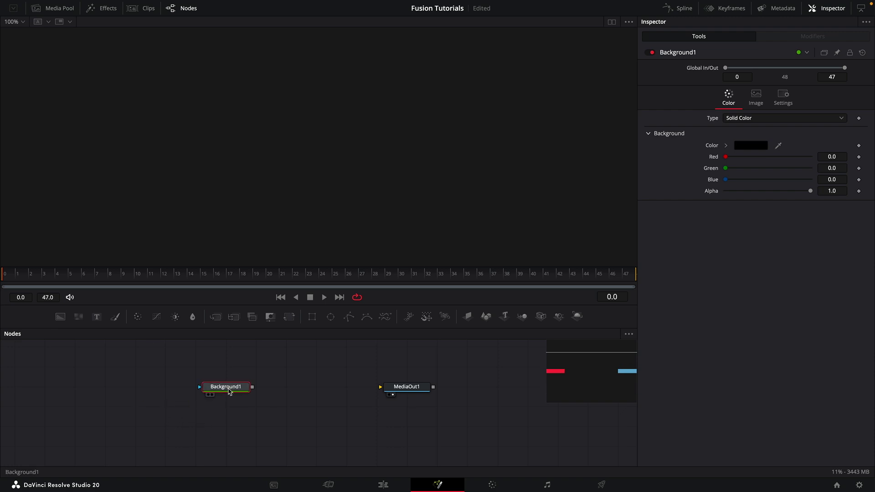
# Merge a second white Background over the first, arrange the nodes, and view Merge1.
pyautogui.hotkey('shift', 'space')
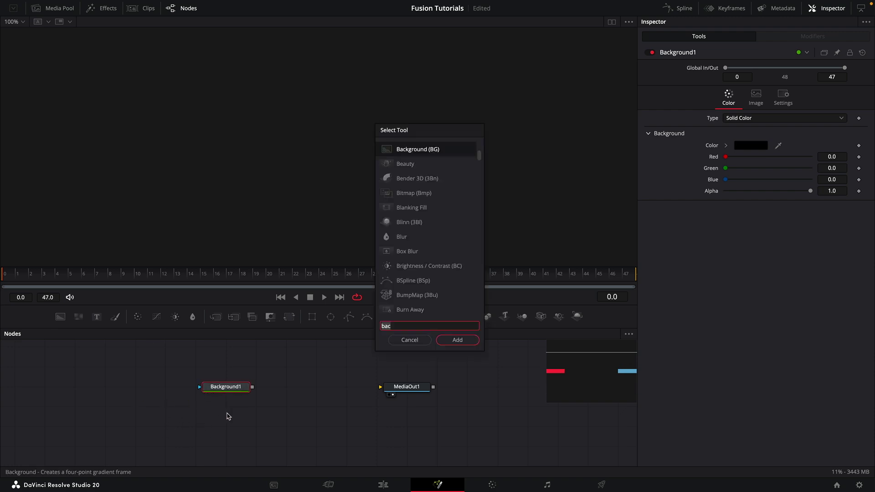
pyautogui.write('bg')
pyautogui.press('Return')
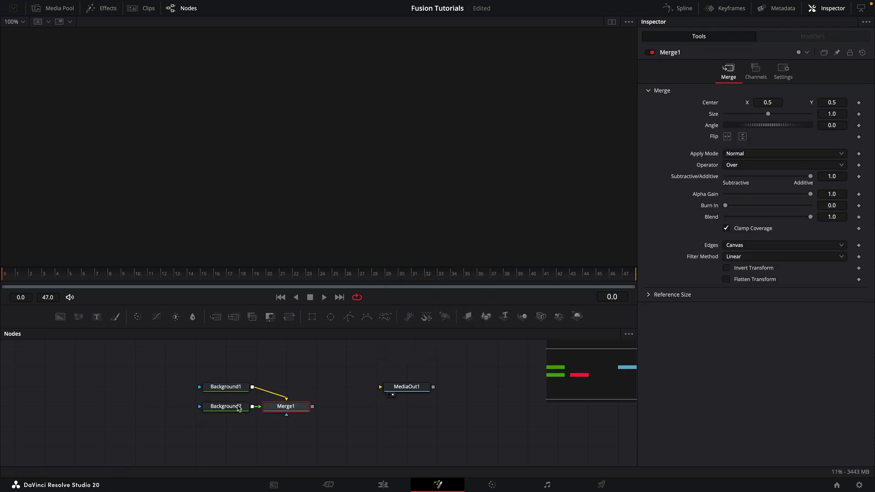
pyautogui.click(239, 409)
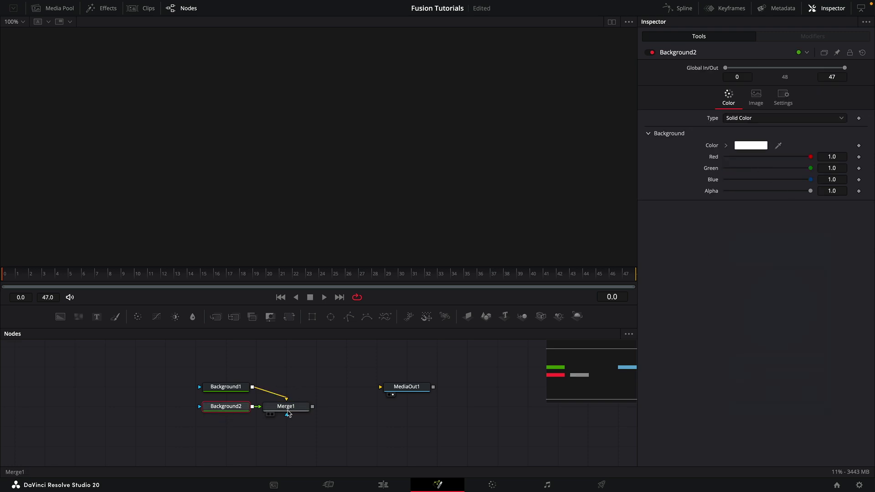
pyautogui.moveTo(287, 413); pyautogui.dragTo(318, 393)
pyautogui.press('1')
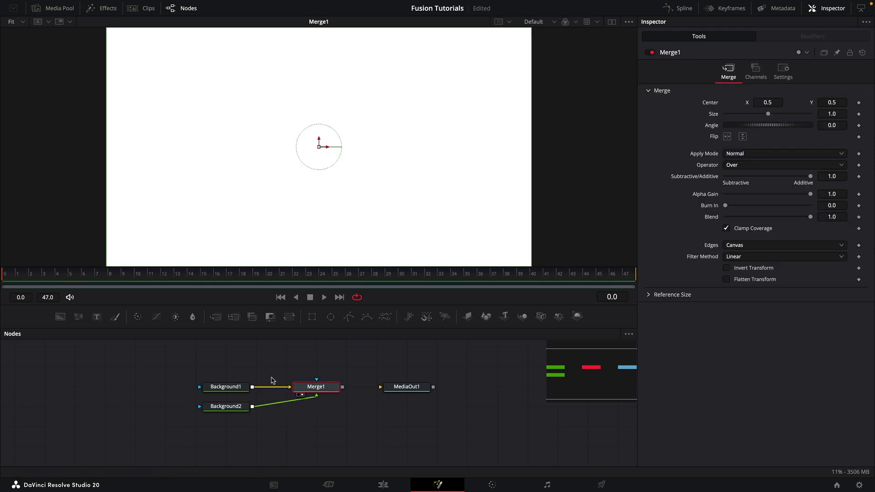
pyautogui.moveTo(413, 387); pyautogui.dragTo(504, 407)
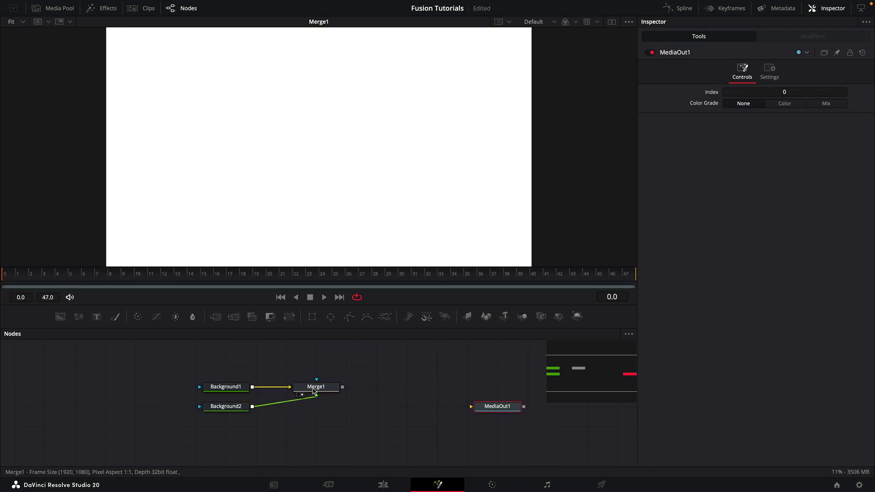
# Attach a Rectangle mask to Merge1 with width 0.7, height 0.3 and corner radius 1.0.
pyautogui.click(312, 390)
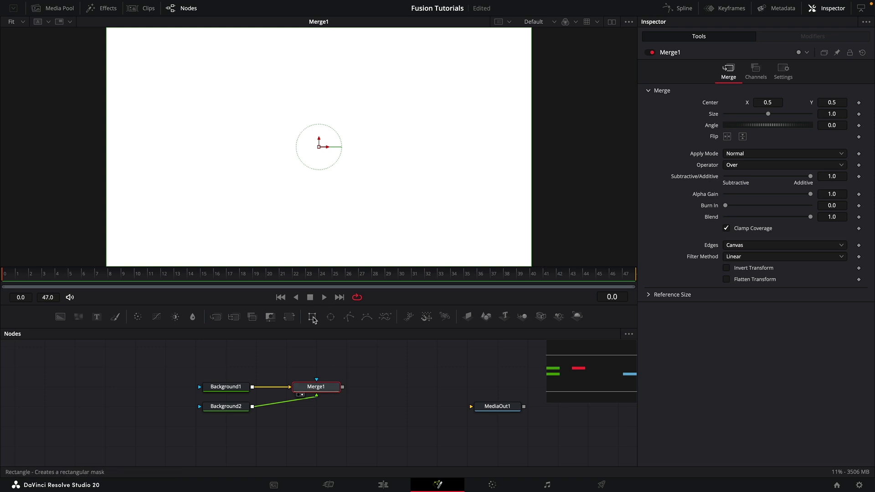
pyautogui.click(312, 318)
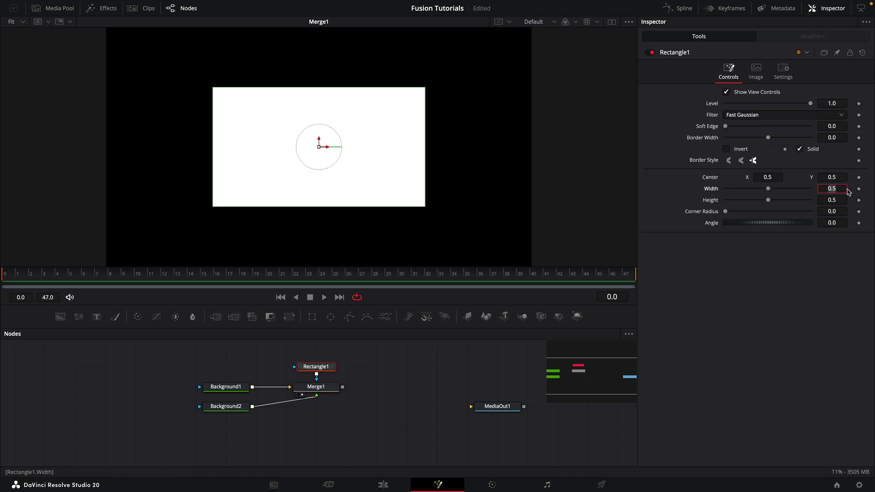
pyautogui.press('Tab')
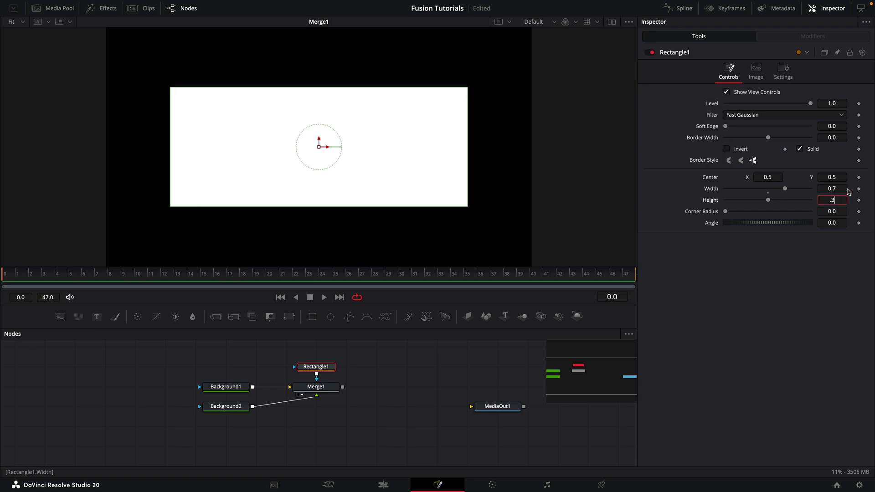
pyautogui.write('.3')
pyautogui.press('Tab')
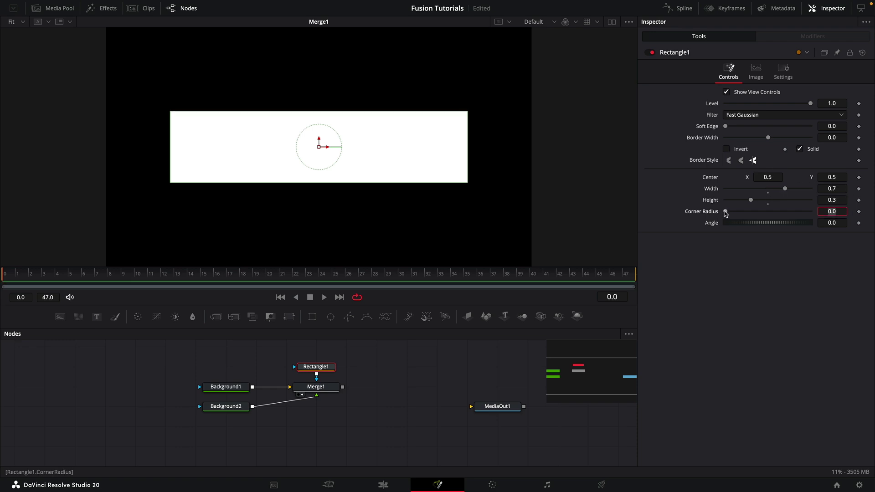
pyautogui.moveTo(726, 211); pyautogui.dragTo(852, 207)
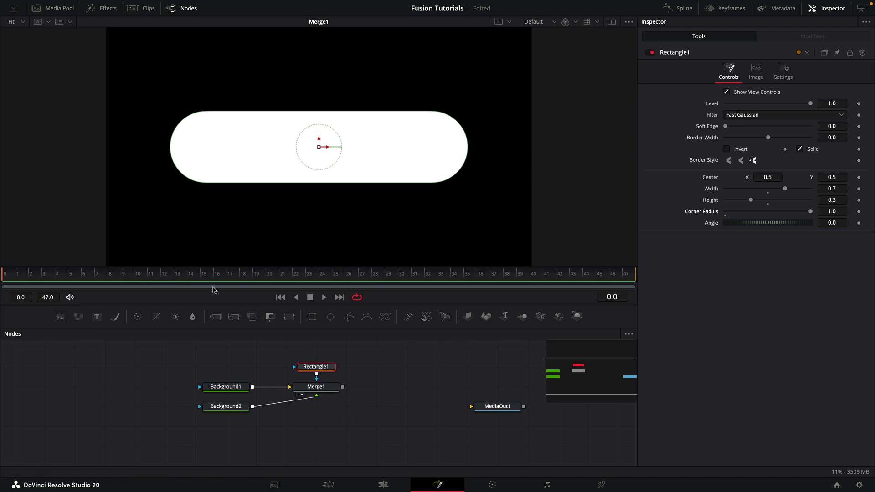
# Keyframe Rectangle1's Level at full at frame 30 and 0 at frame 0, then scrub to check.
pyautogui.click(612, 297)
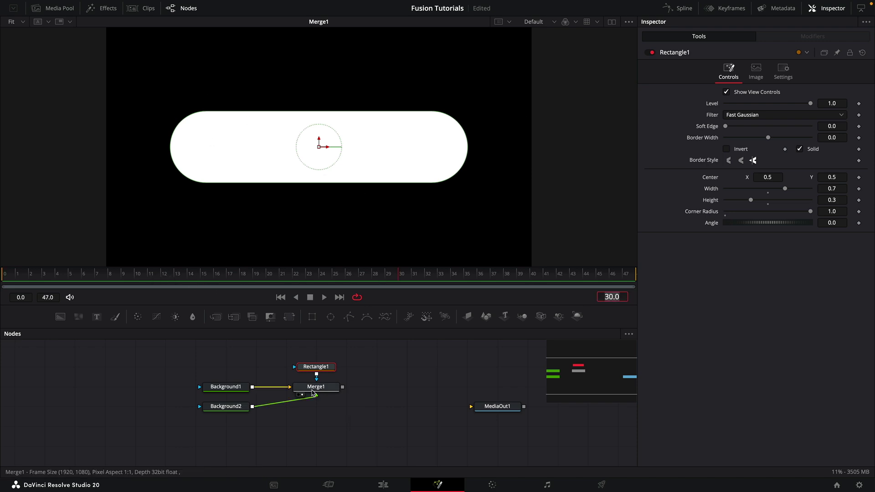
pyautogui.write('30')
pyautogui.press('Return')
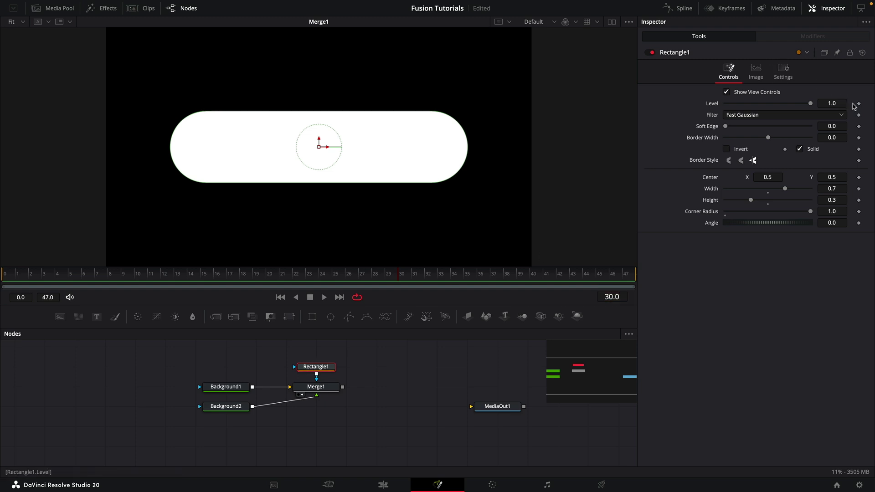
pyautogui.click(859, 104)
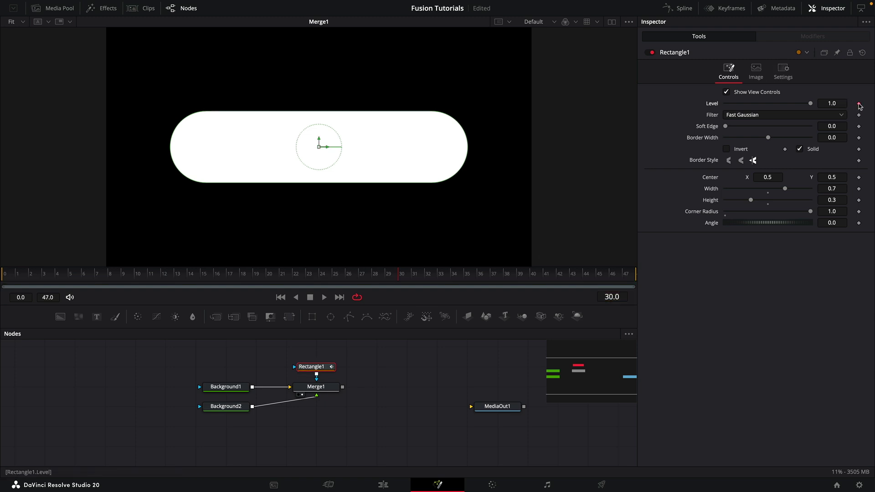
pyautogui.click(281, 297)
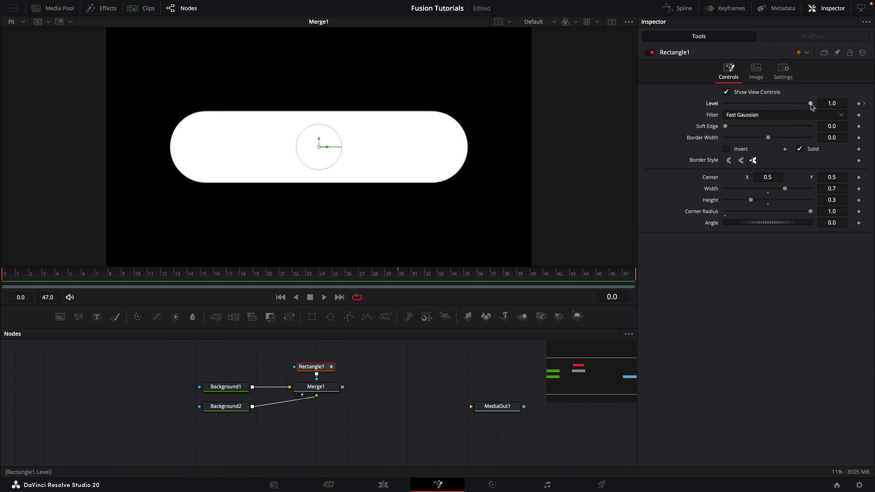
pyautogui.moveTo(811, 104); pyautogui.dragTo(612, 127)
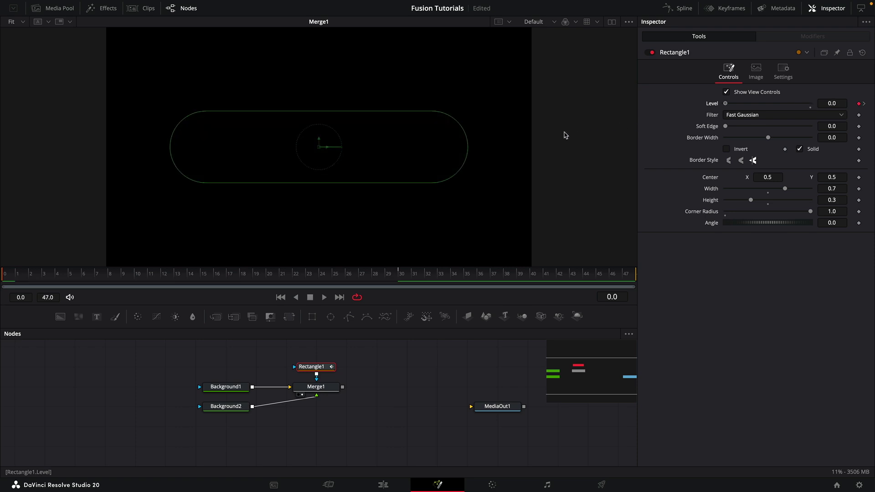
pyautogui.moveTo(117, 288); pyautogui.dragTo(203, 293)
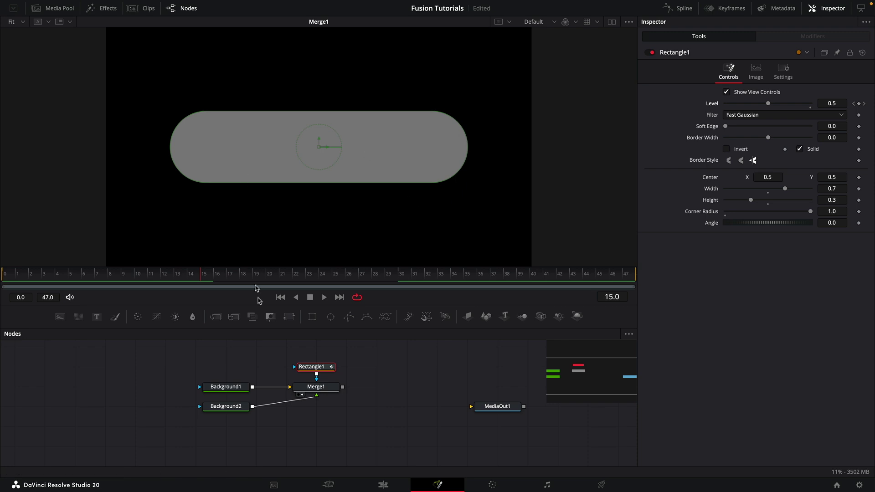
pyautogui.moveTo(314, 367); pyautogui.dragTo(315, 347)
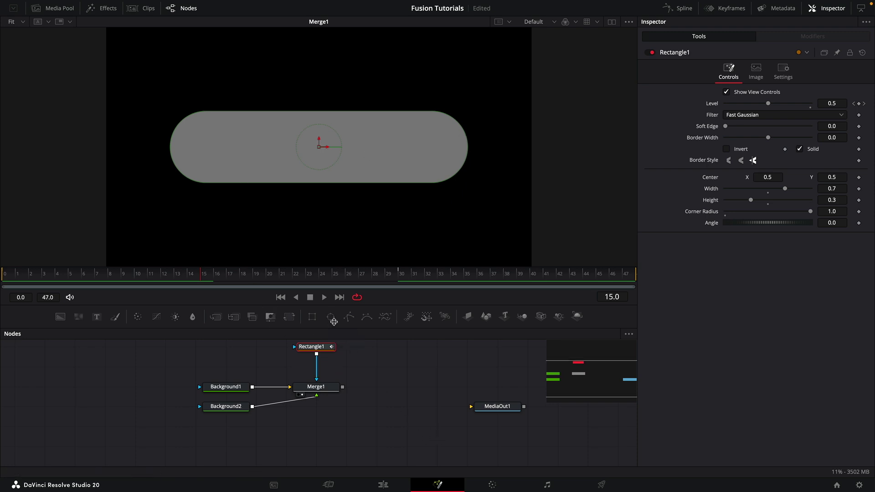
# Add a small ellipse globule mask and duplicate it near the pill's middle.
pyautogui.click(331, 316)
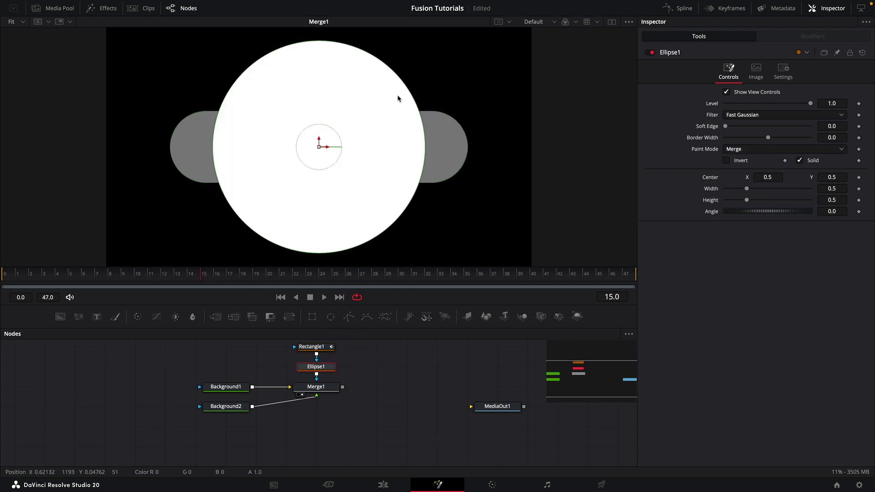
pyautogui.moveTo(385, 68); pyautogui.dragTo(202, 159)
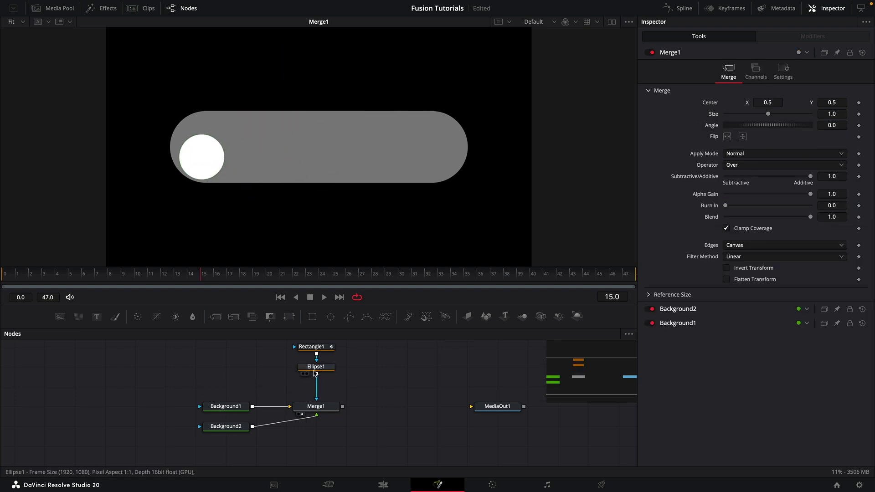
pyautogui.click(315, 370)
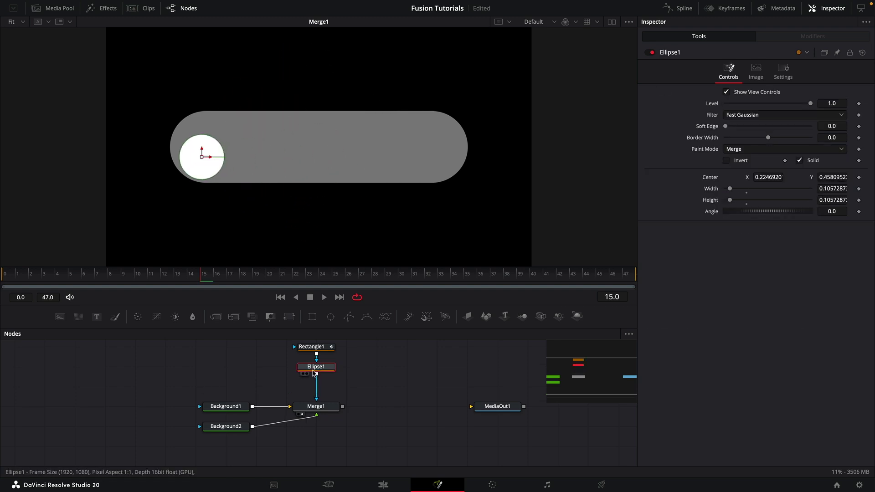
pyautogui.hotkey('ctrl', 'c')
pyautogui.hotkey('ctrl', 'v')
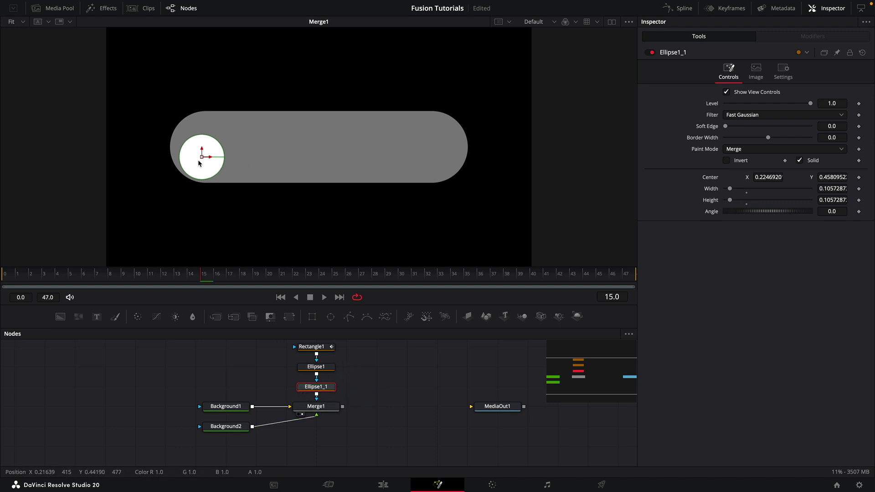
pyautogui.moveTo(202, 157); pyautogui.dragTo(315, 130)
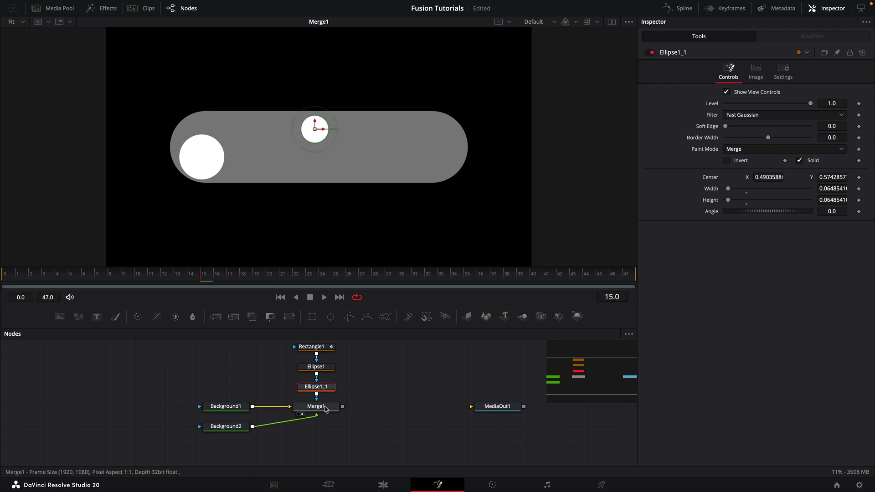
# Make room in the node graph and paste a third circle at the pill's right end.
pyautogui.moveTo(358, 437); pyautogui.dragTo(183, 402)
pyautogui.moveTo(307, 404); pyautogui.dragTo(307, 424)
pyautogui.click(316, 386)
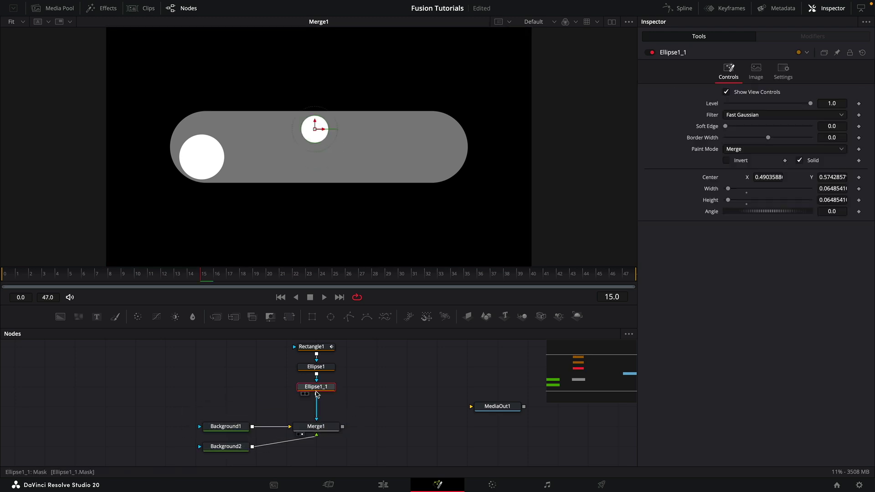
pyautogui.hotkey('ctrl', 'v')
pyautogui.moveTo(317, 131); pyautogui.dragTo(446, 149)
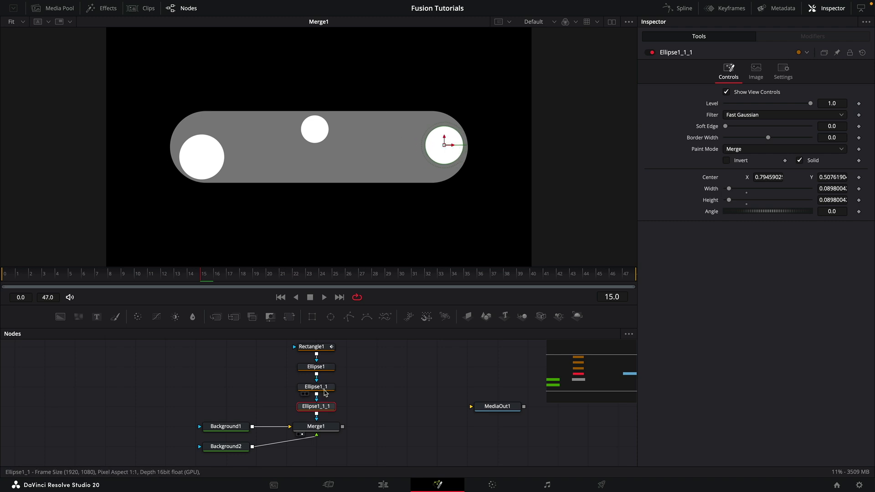
pyautogui.click(313, 430)
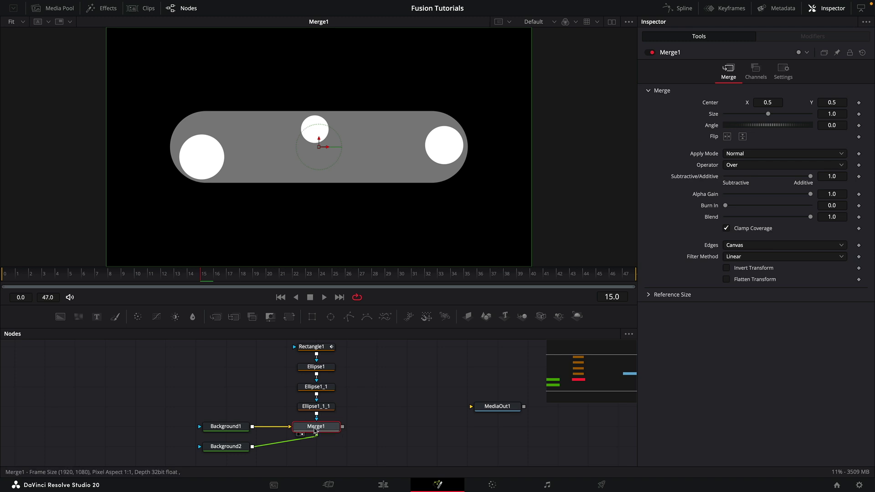
# Add a Blur and then a Brightness/Contrast node after Merge1.
pyautogui.hotkey('shift', 'space')
pyautogui.write('blur')
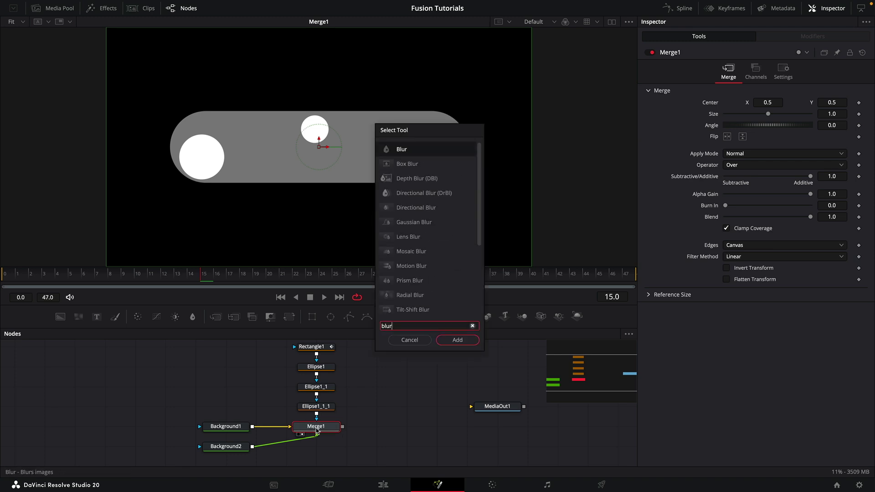
pyautogui.press('Return')
pyautogui.hotkey('shift', 'space')
pyautogui.write('bc')
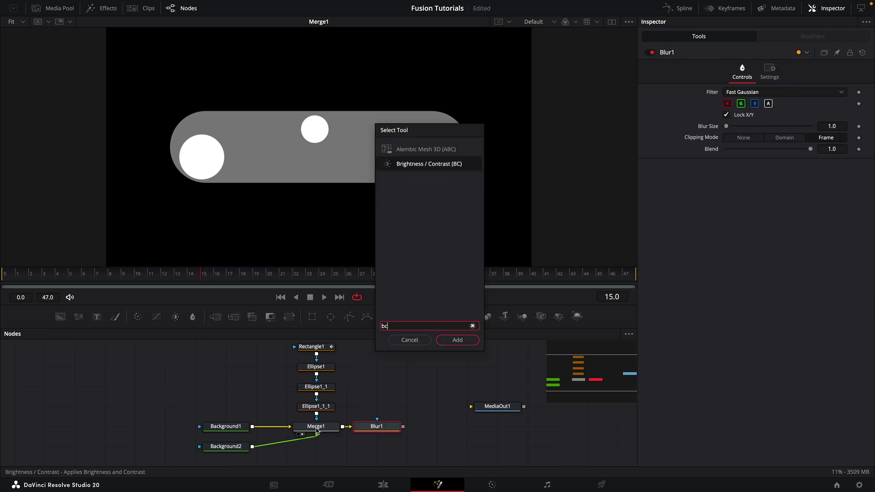
pyautogui.press('Return')
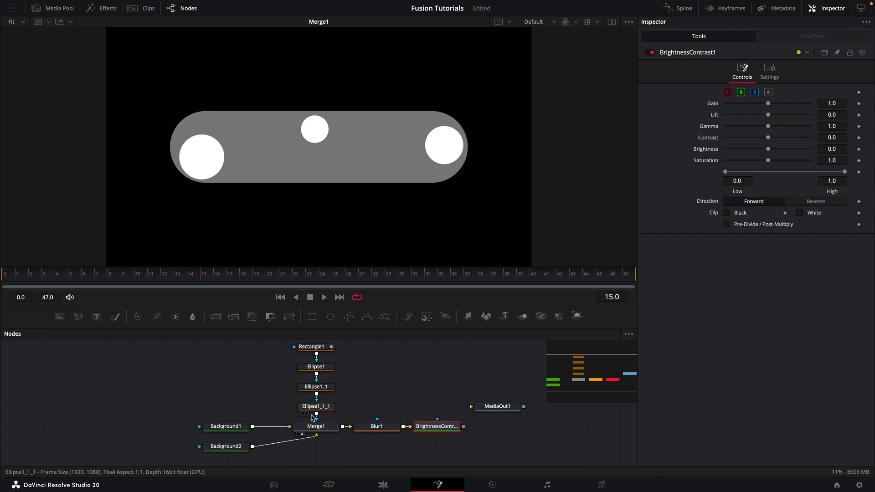
# Set Blur1's Blur Size to 60 and view BrightnessContrast1.
pyautogui.click(380, 428)
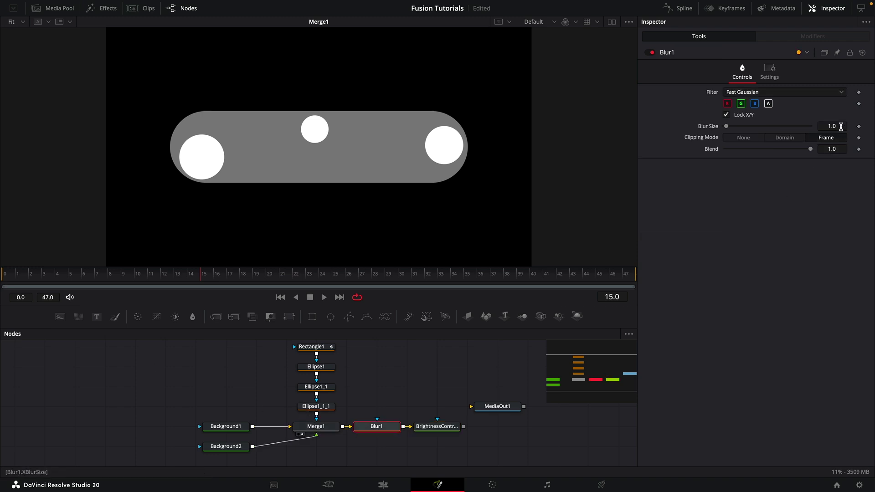
pyautogui.click(841, 126)
pyautogui.write('60')
pyautogui.press('Tab')
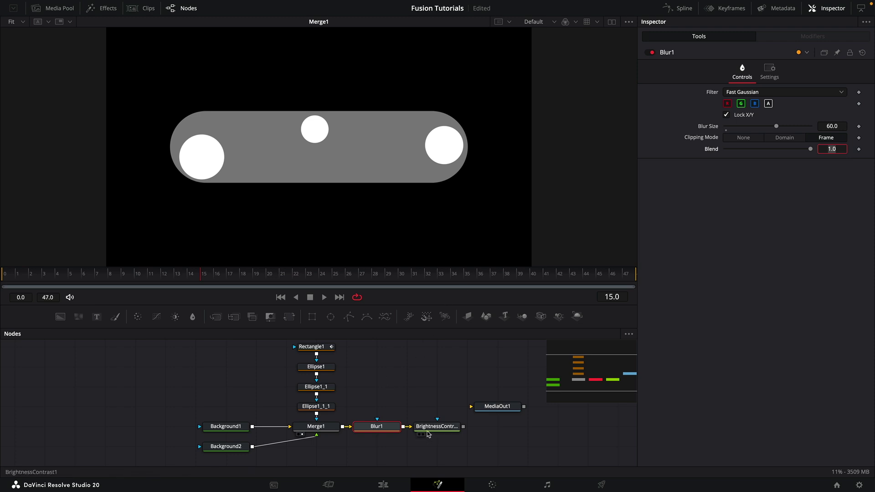
pyautogui.click(418, 435)
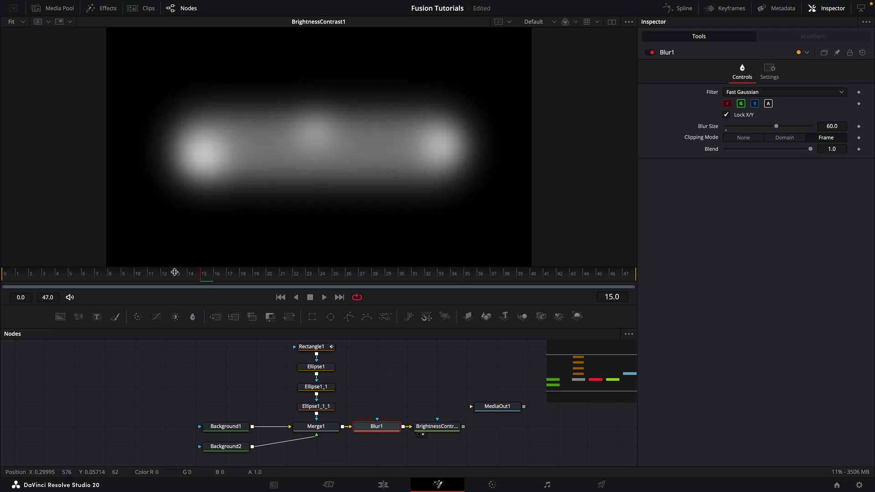
# Set BrightnessContrast1 Low to 0.5 and High to about 0.51, then play to preview.
pyautogui.click(743, 179)
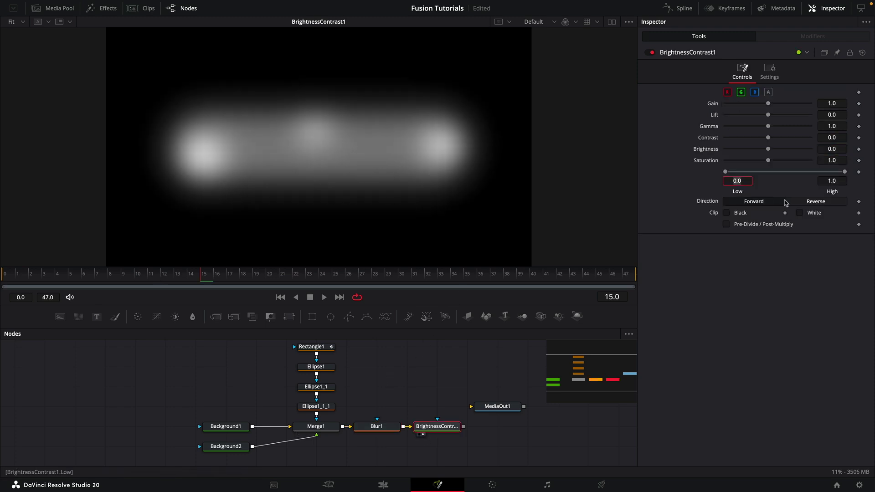
pyautogui.write('0.5')
pyautogui.press('Tab')
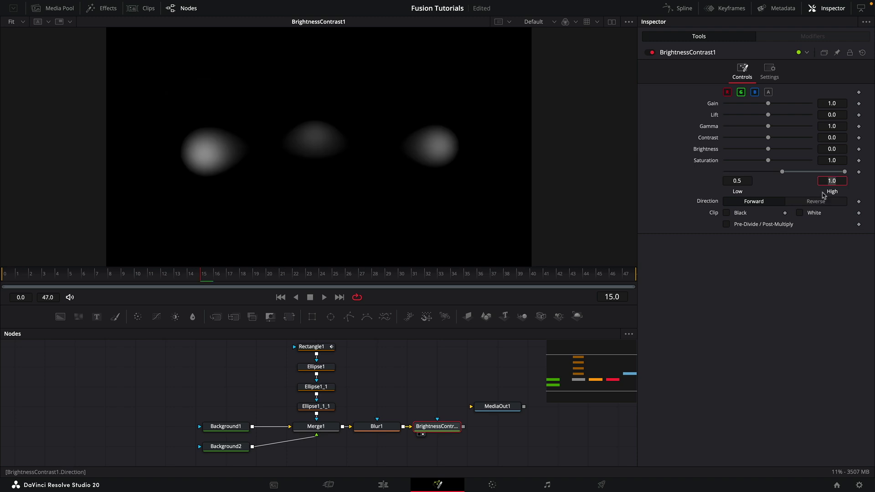
pyautogui.moveTo(845, 172); pyautogui.dragTo(791, 181)
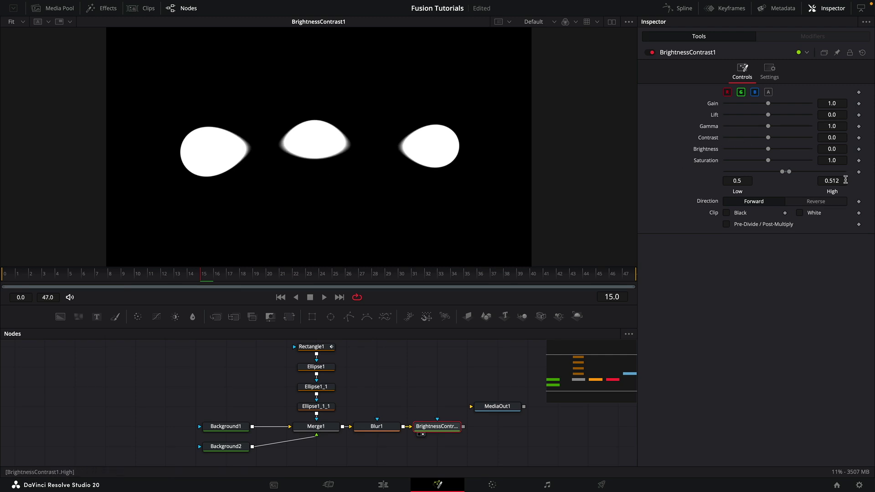
pyautogui.click(845, 180)
pyautogui.write('5.')
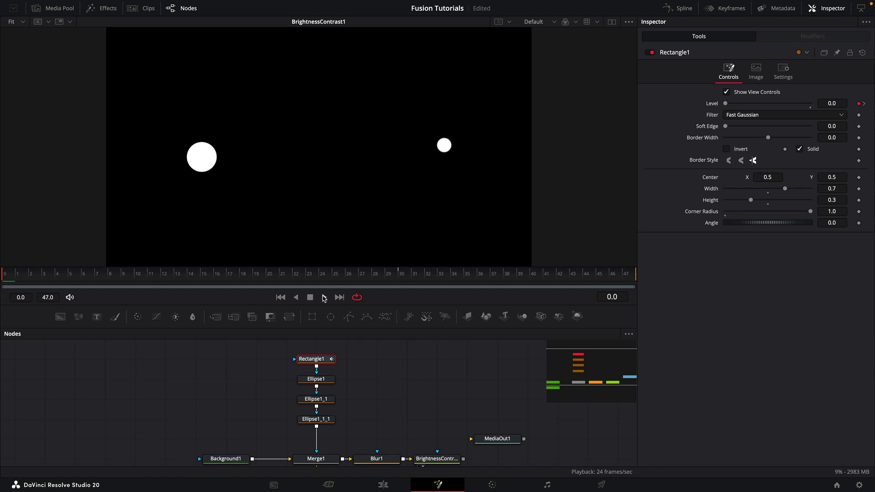
pyautogui.click(324, 297)
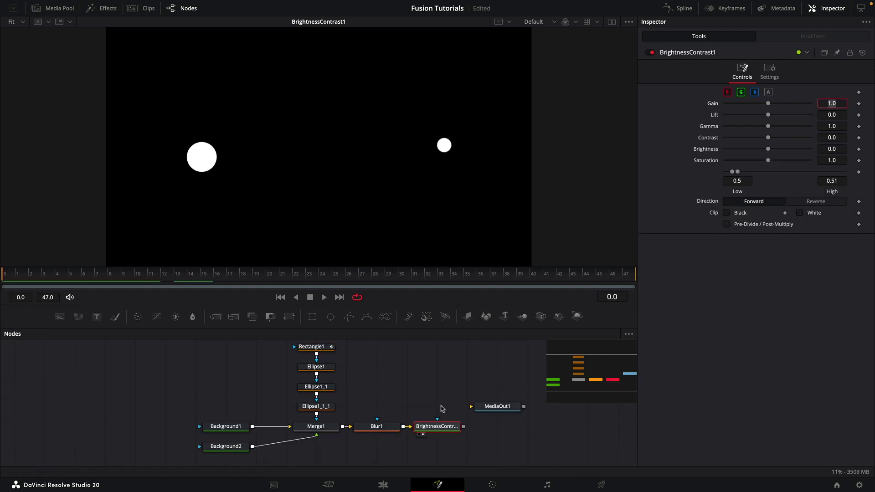
# Raise Blur1's size to 72.2 and keyframe it at frame 20.
pyautogui.click(376, 426)
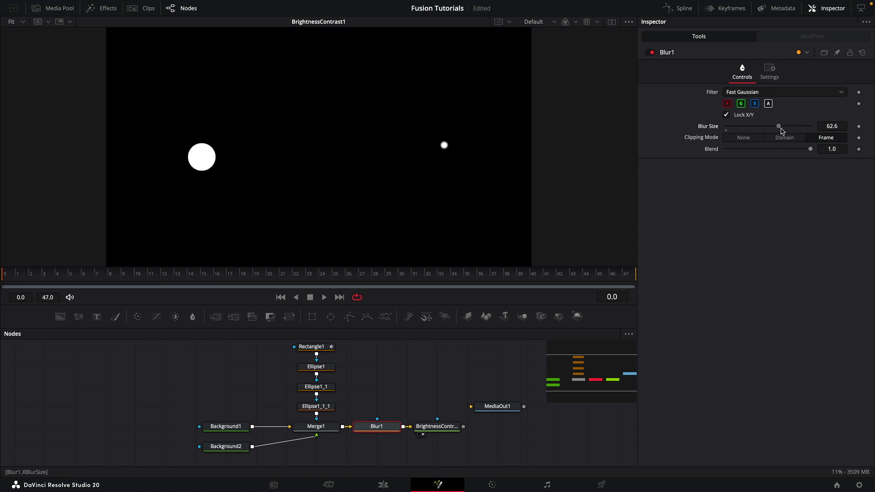
pyautogui.moveTo(779, 129); pyautogui.dragTo(790, 132)
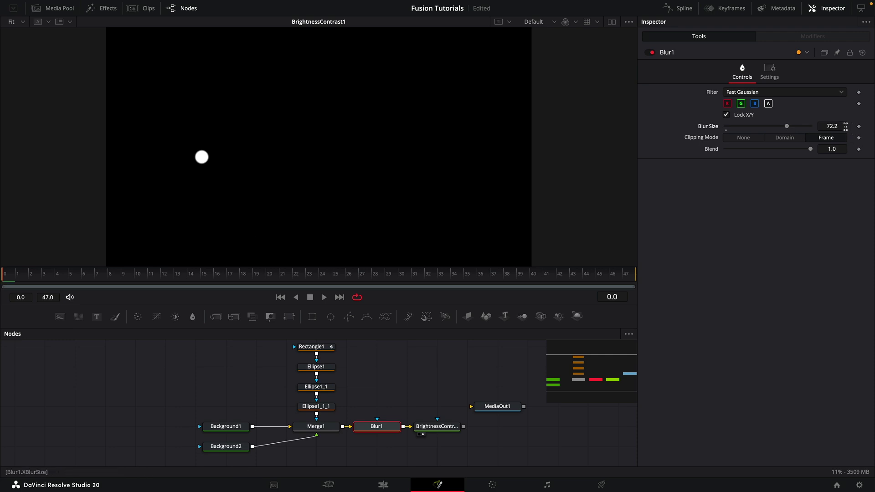
pyautogui.click(266, 281)
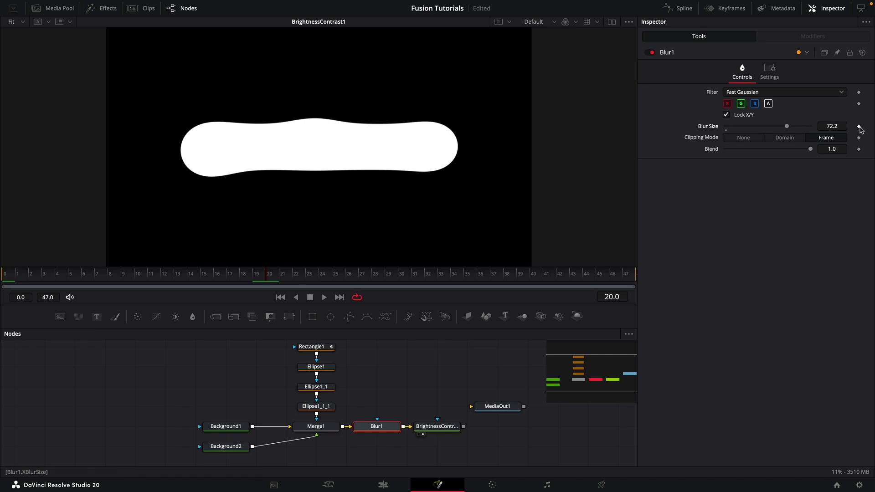
pyautogui.click(859, 126)
# Set the blur size to 4 at frame 30, then play back from the start.
pyautogui.moveTo(347, 276); pyautogui.dragTo(401, 275)
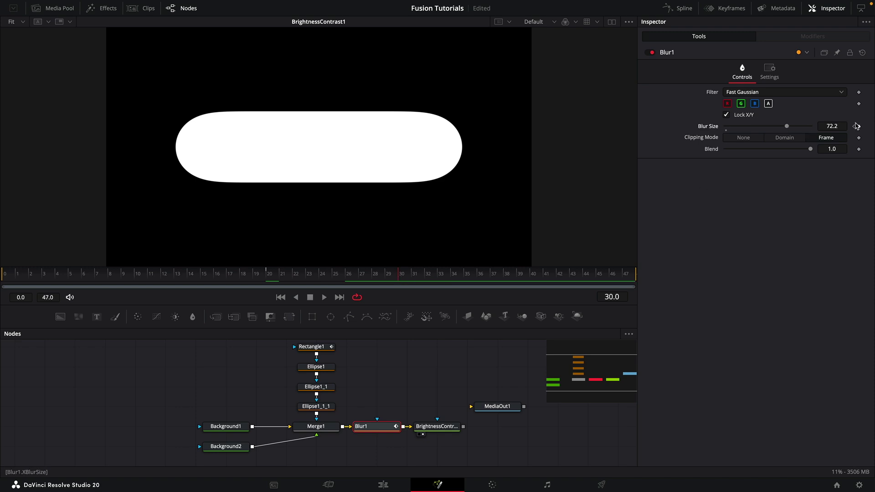
pyautogui.click(847, 124)
pyautogui.write('4')
pyautogui.press('Tab')
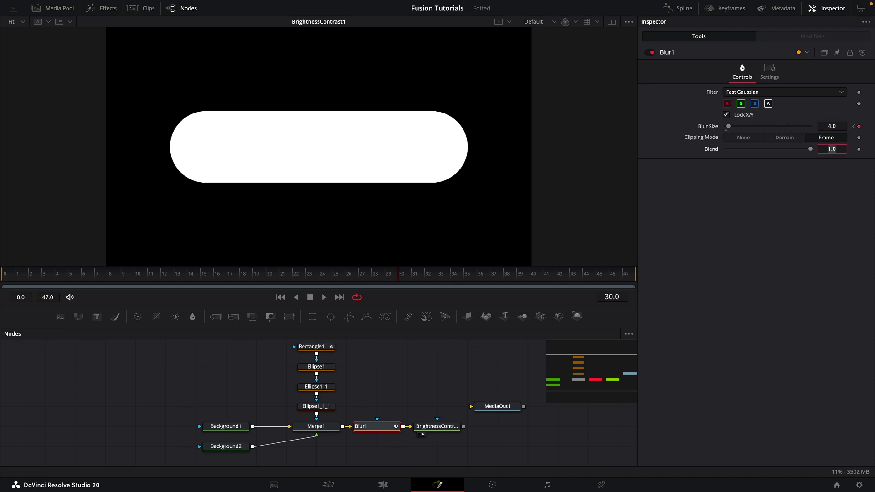
pyautogui.click(280, 297)
pyautogui.click(324, 298)
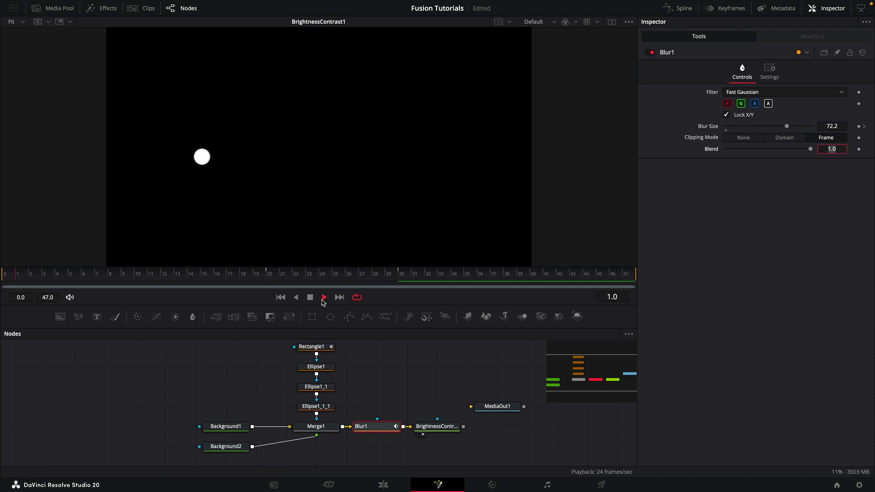
pyautogui.click(310, 298)
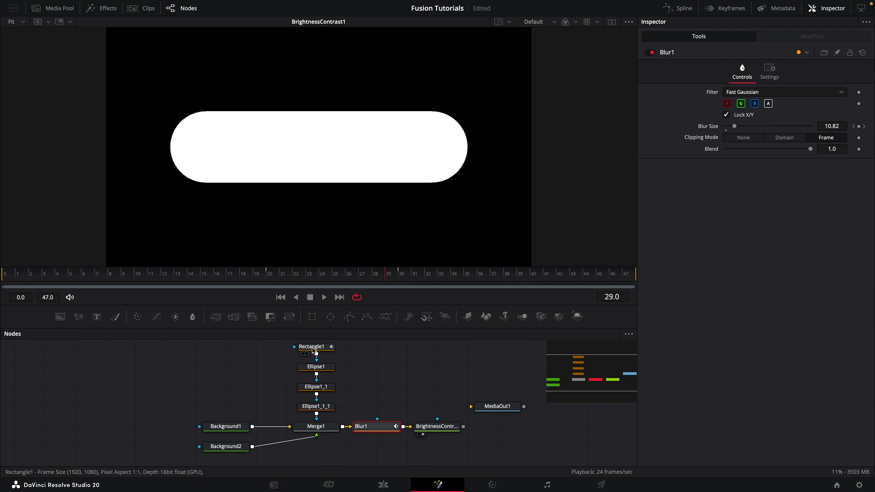
# Smooth Rectangle1's frame-30 Level keyframe in the Spline editor to ease in, then play it back.
pyautogui.click(315, 351)
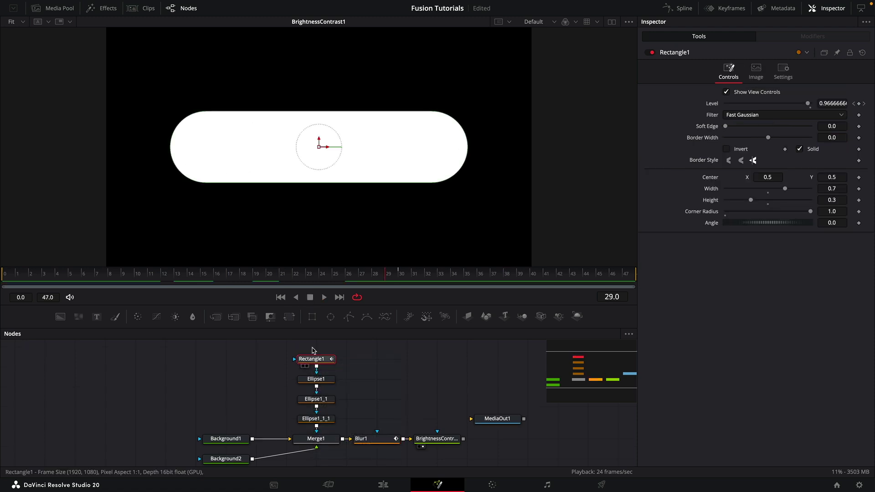
pyautogui.click(679, 9)
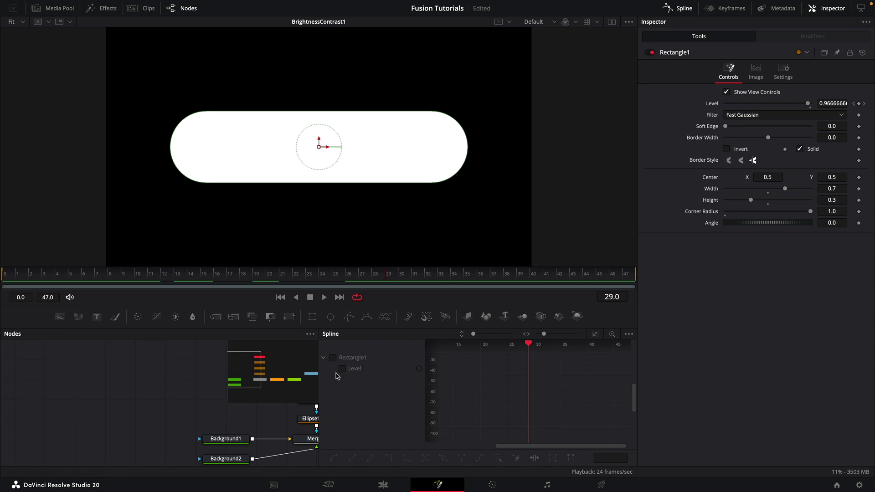
pyautogui.click(343, 370)
pyautogui.moveTo(628, 395); pyautogui.dragTo(599, 350)
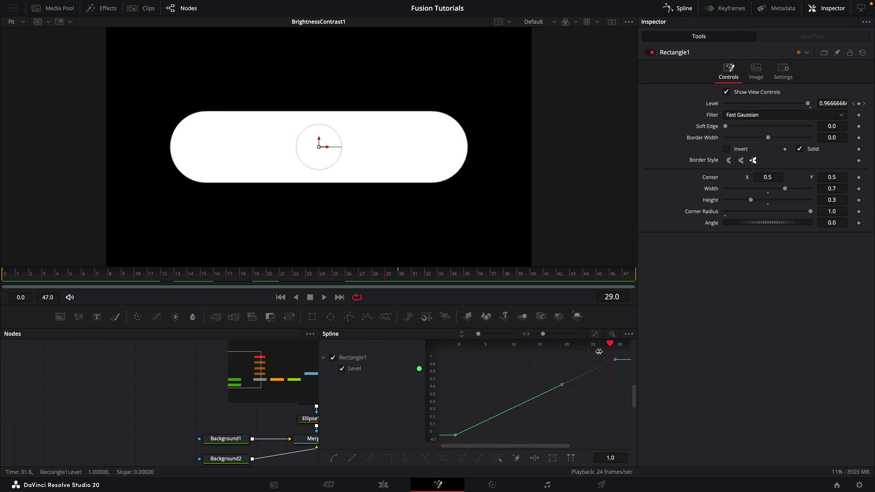
pyautogui.hotkey('shift', 's')
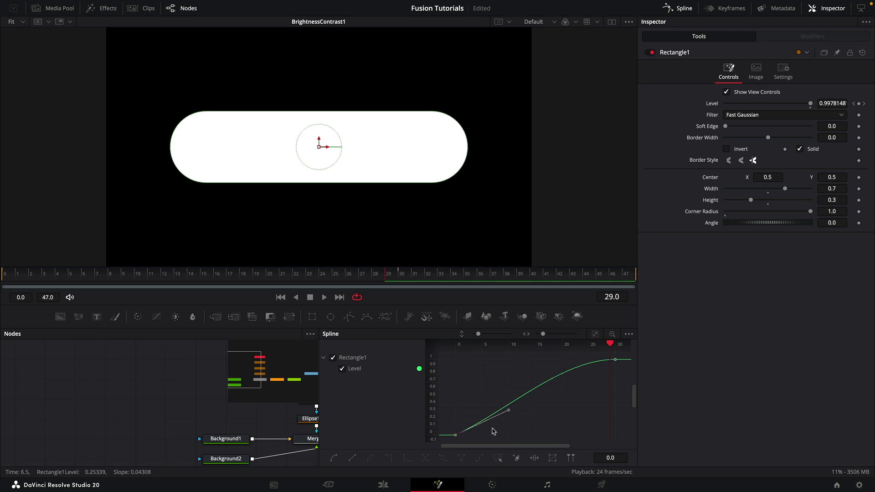
pyautogui.moveTo(508, 410); pyautogui.dragTo(483, 412)
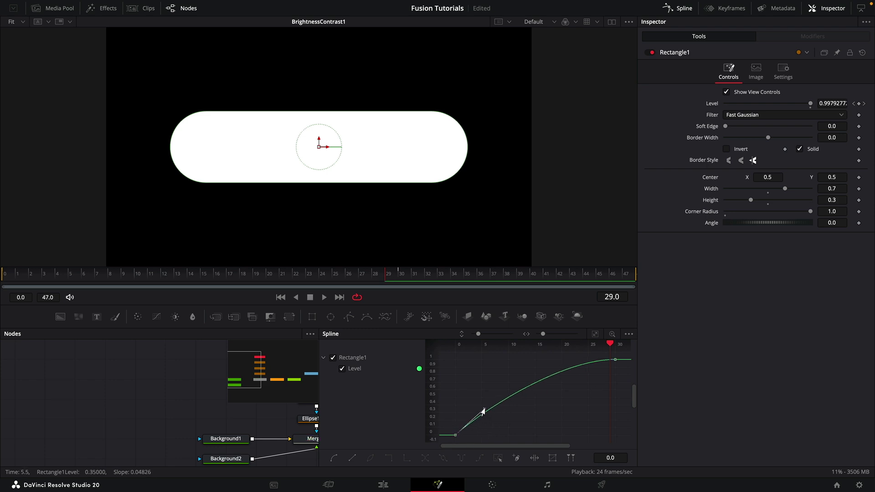
pyautogui.click(281, 298)
pyautogui.click(324, 299)
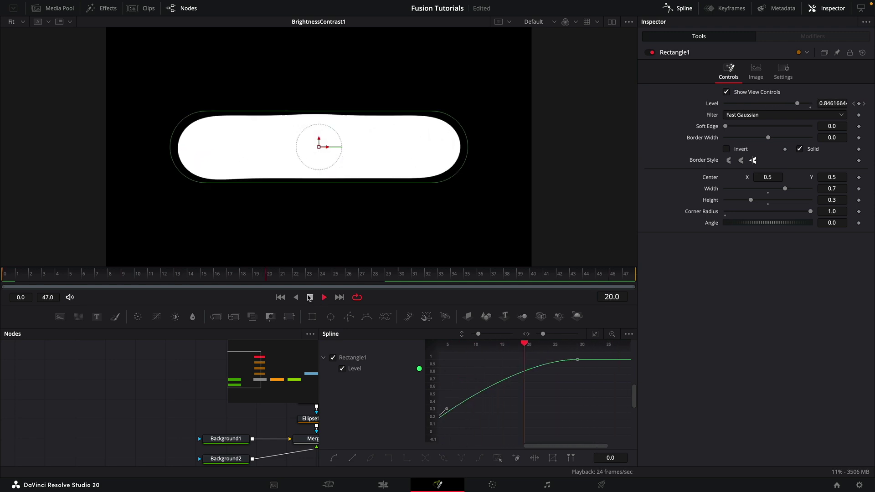
pyautogui.click(309, 297)
# Select Ellipse1_1_1 and scrub to a frame where the blobs are still separate.
pyautogui.click(681, 9)
pyautogui.moveTo(246, 352); pyautogui.dragTo(341, 431)
pyautogui.click(399, 418)
pyautogui.click(316, 400)
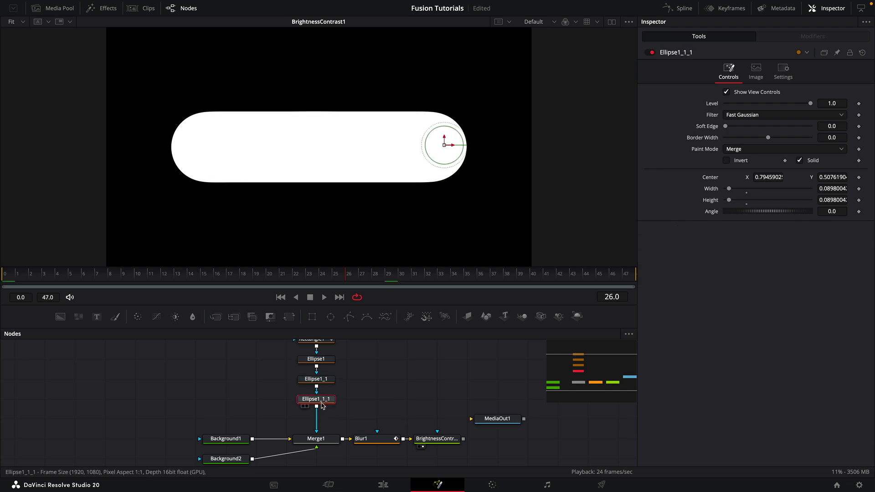
pyautogui.click(163, 277)
pyautogui.moveTo(163, 278); pyautogui.dragTo(138, 291)
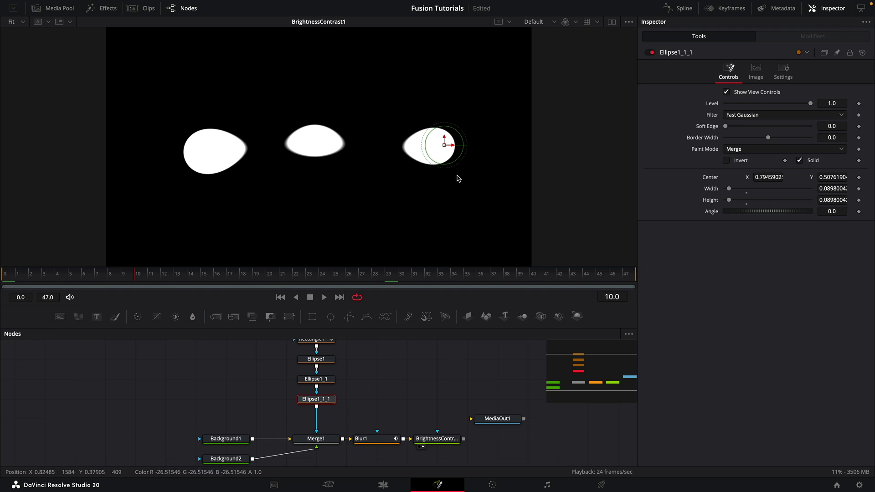
# Draw a polygon line through the three blobs, thicken its border to 0.006, and compare it toggled with Ctrl+P.
pyautogui.click(350, 320)
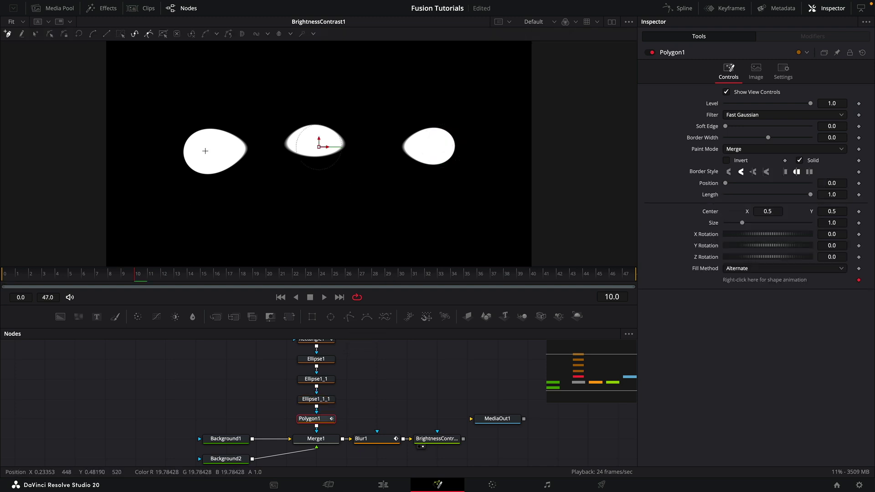
pyautogui.click(206, 151)
pyautogui.moveTo(288, 138); pyautogui.dragTo(301, 157)
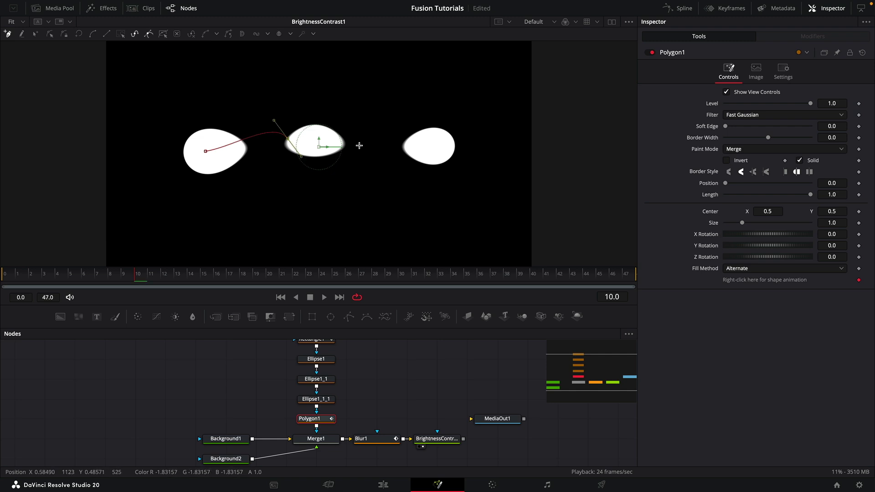
pyautogui.moveTo(360, 146); pyautogui.dragTo(391, 159)
pyautogui.moveTo(435, 142); pyautogui.dragTo(442, 155)
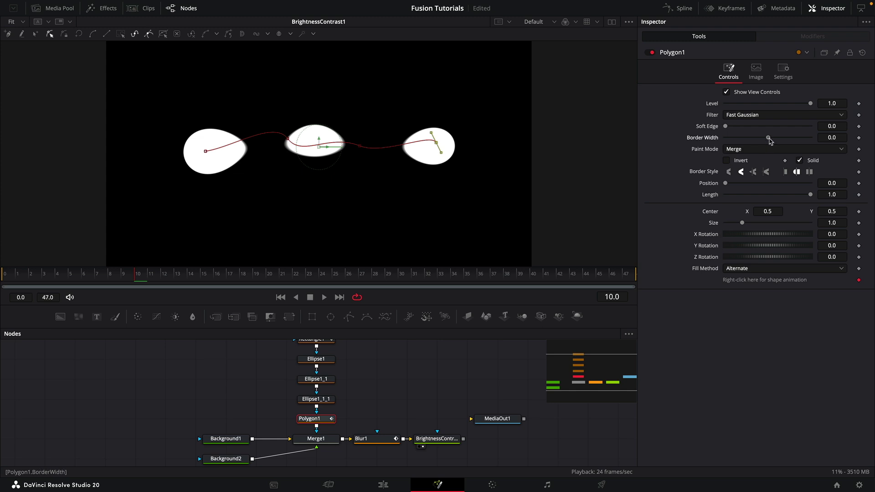
pyautogui.moveTo(769, 140); pyautogui.dragTo(771, 141)
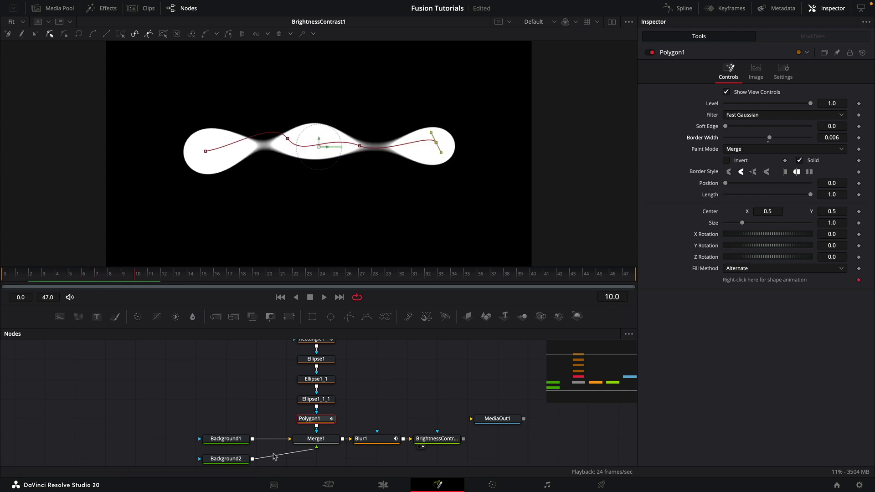
pyautogui.hotkey('ctrl', 'p')
pyautogui.hotkey('ctrl', 'p')
pyautogui.hotkey('ctrl', 'p')
pyautogui.hotkey('ctrl', 'p')
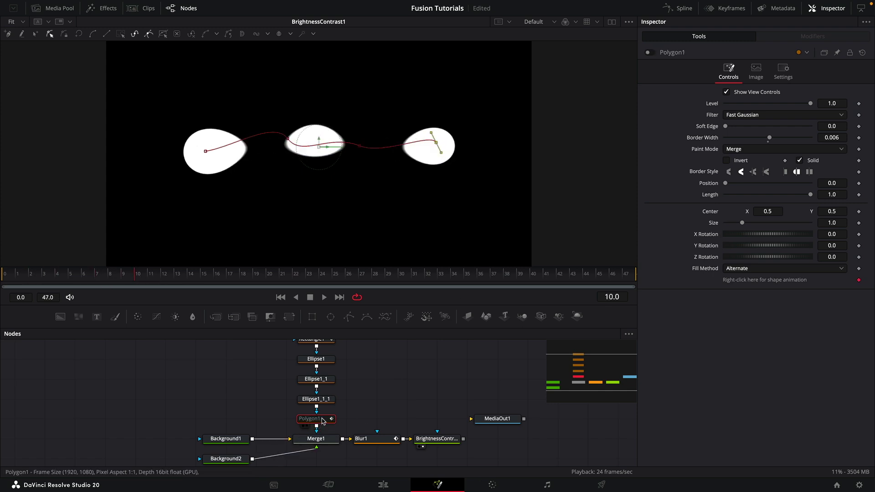
pyautogui.hotkey('ctrl', 'p')
pyautogui.hotkey('ctrl', 'p')
pyautogui.hotkey('ctrl', 'p')
pyautogui.hotkey('ctrl', 'p')
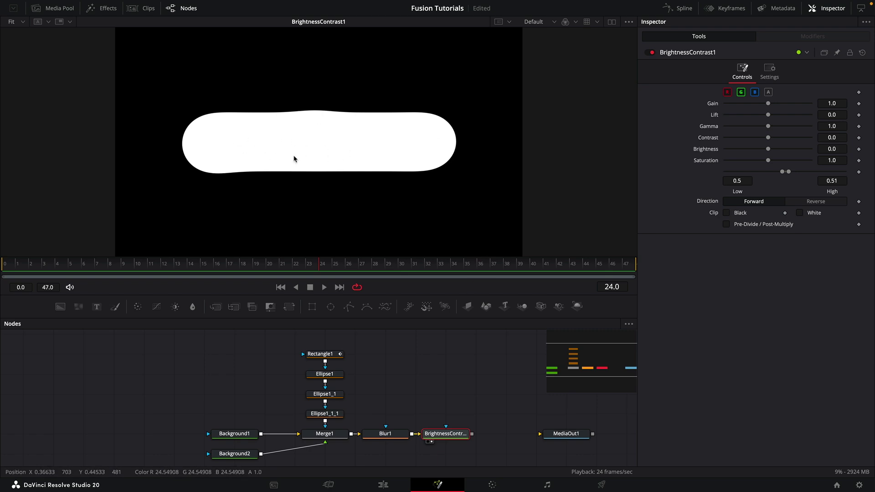
# Enable black and white clipping on BrightnessContrast1, then shift MediaOut1 right to make room.
pyautogui.click(727, 214)
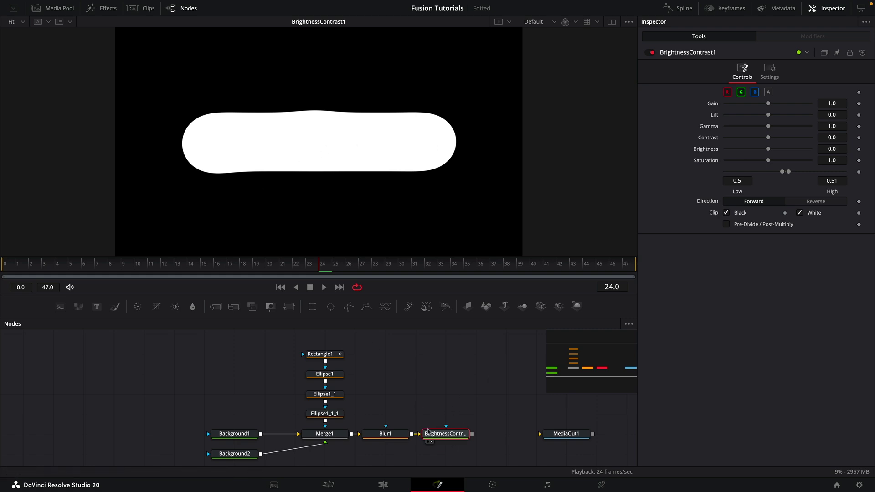
pyautogui.moveTo(512, 418); pyautogui.dragTo(444, 394)
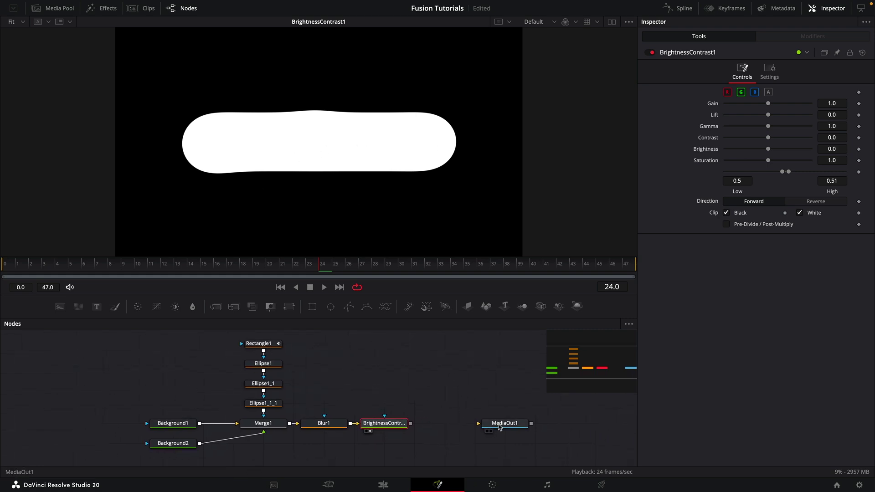
pyautogui.moveTo(499, 426); pyautogui.dragTo(560, 426)
# Add LumaKeyer1 after BrightnessContrast1, view its transparent matte, then select every node except MediaOut1.
pyautogui.click(393, 428)
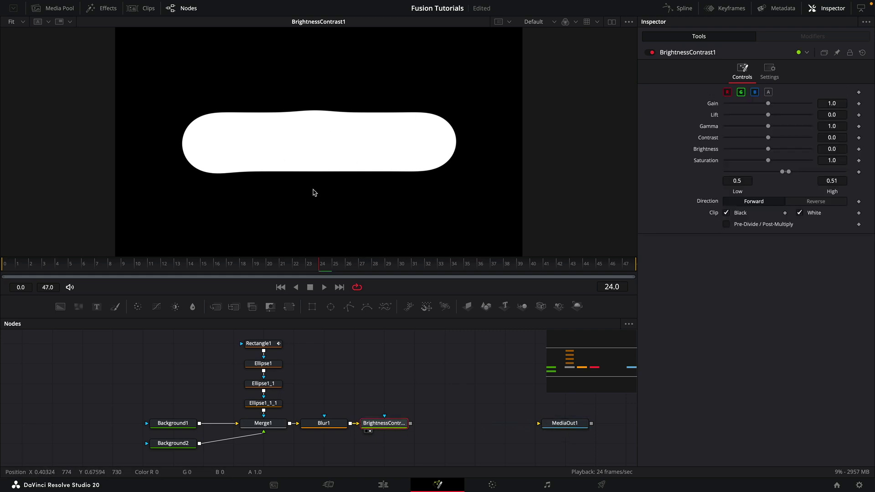
pyautogui.hotkey('shift', 'space')
pyautogui.write('lum')
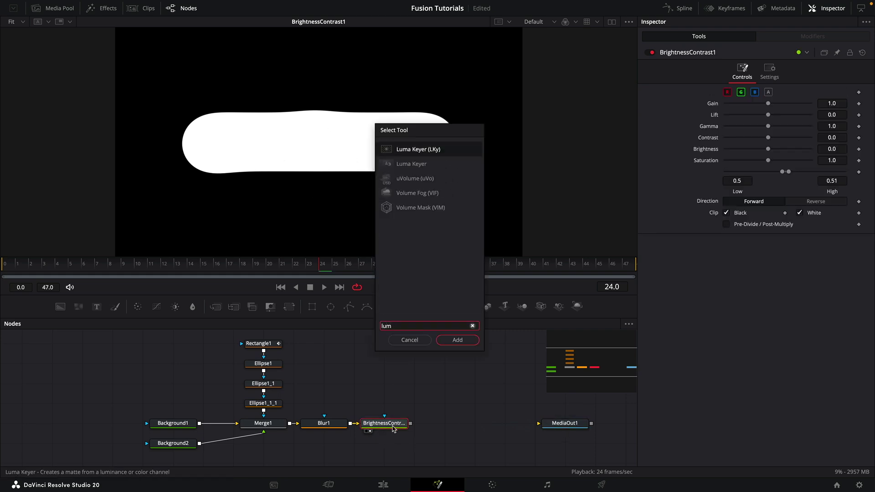
pyautogui.press('Return')
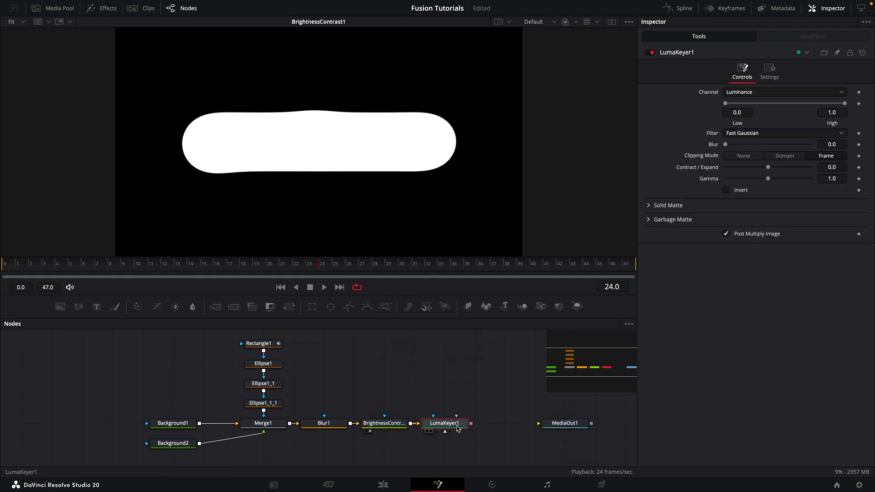
pyautogui.press('1')
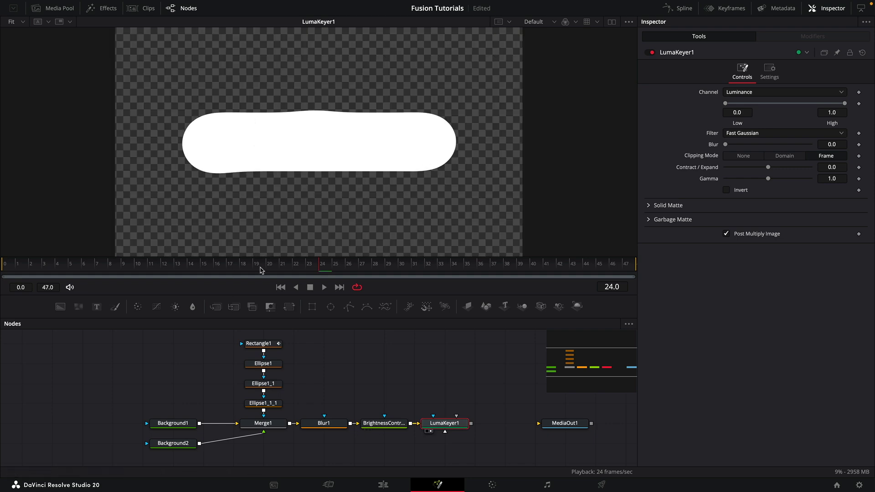
pyautogui.moveTo(260, 270); pyautogui.dragTo(207, 283)
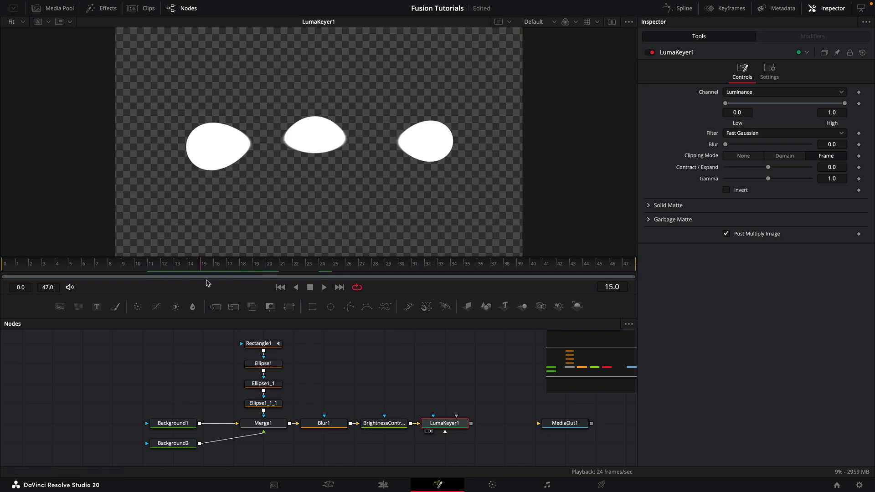
pyautogui.moveTo(105, 342); pyautogui.dragTo(453, 467)
# Group the selected nodes with Ctrl+G, rename the group to Matte, and move it left.
pyautogui.hotkey('ctrl', 'g')
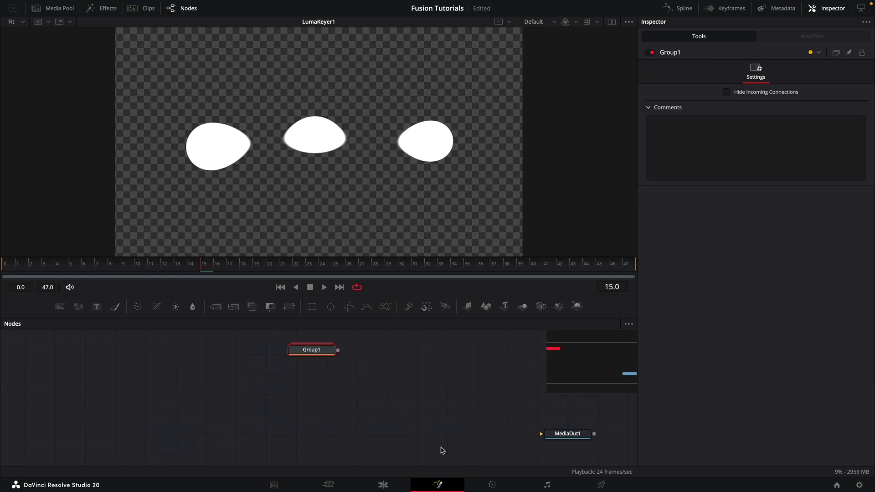
pyautogui.moveTo(317, 359); pyautogui.dragTo(269, 406)
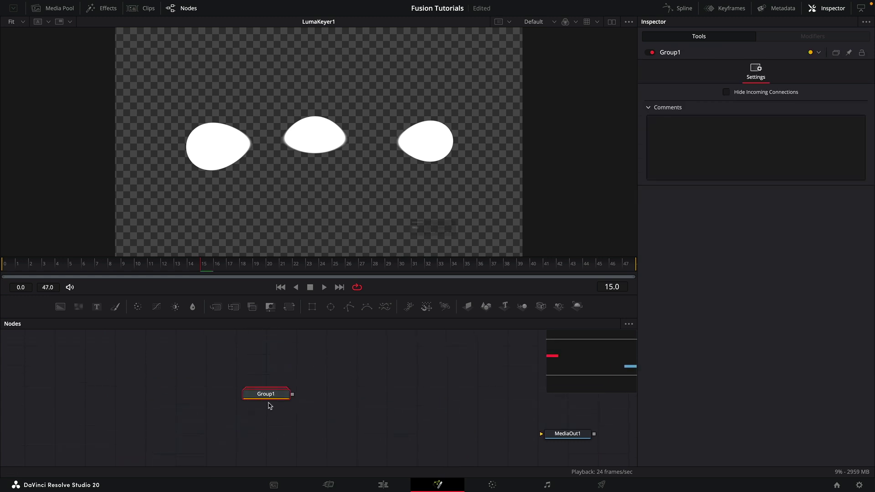
pyautogui.press('F2')
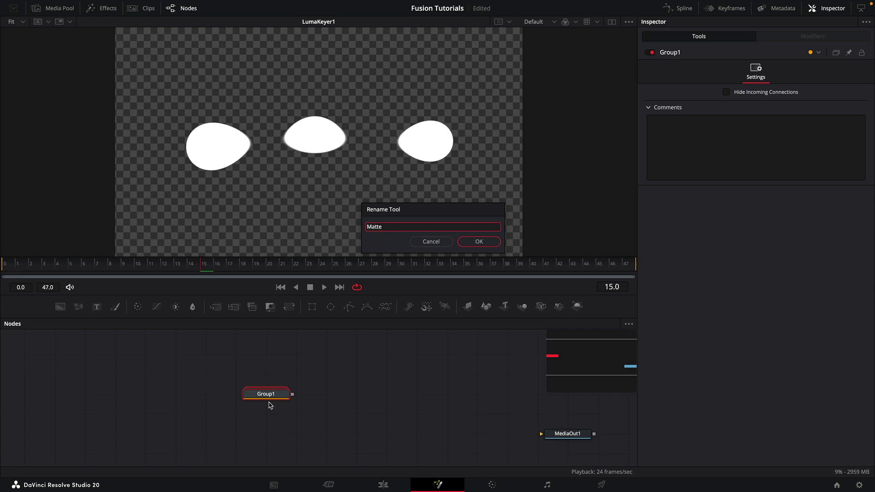
pyautogui.press('Return')
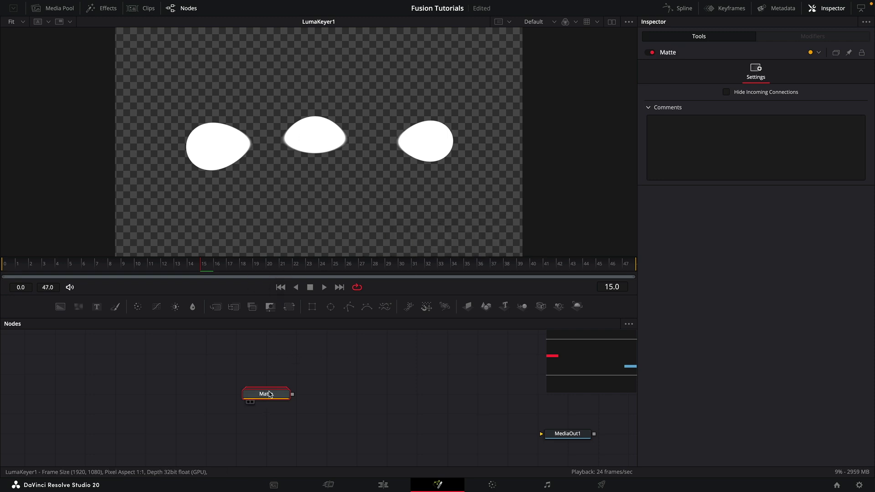
pyautogui.moveTo(270, 394); pyautogui.dragTo(210, 394)
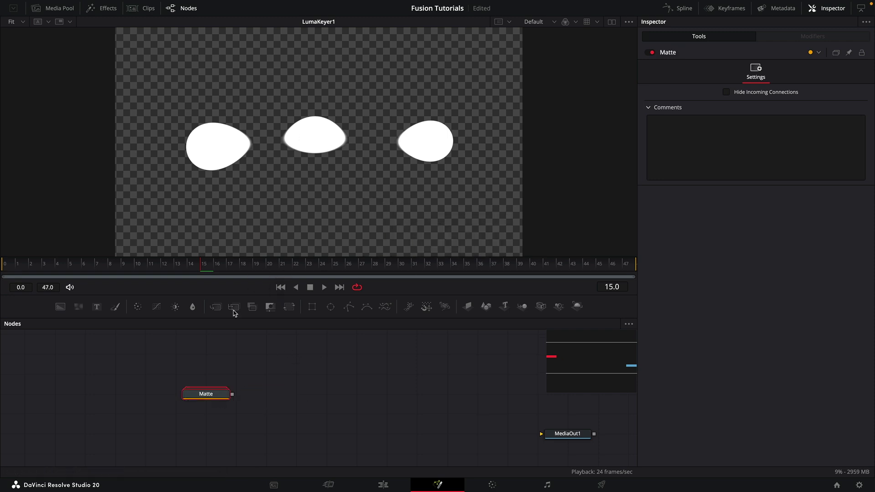